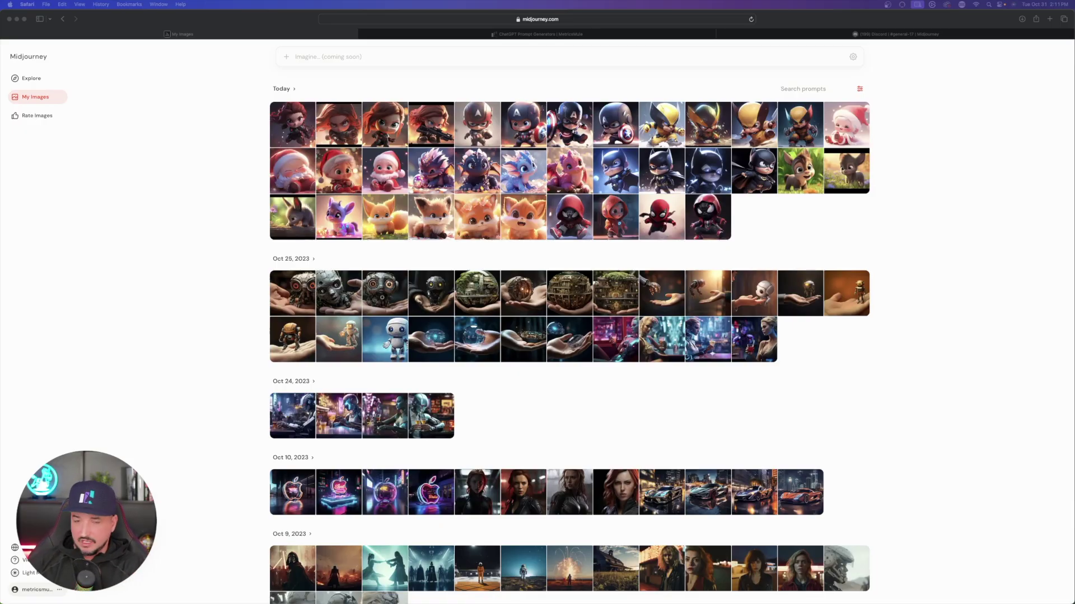
View the first chibi Black Widow image up close, return to My Images, then switch to Discord
{"action": "left_click", "coordinate": [192, 35]}
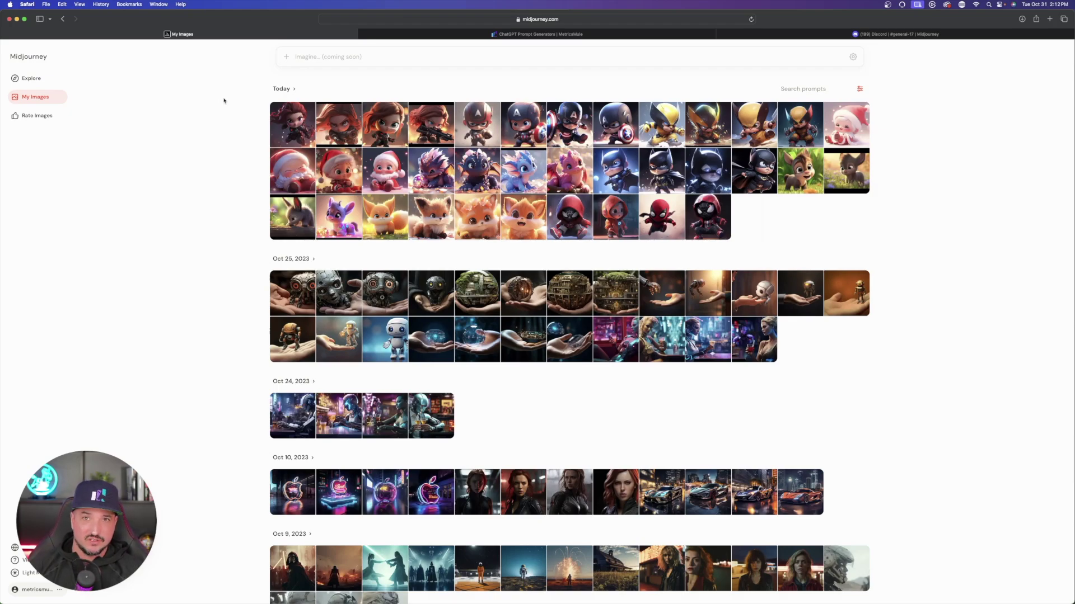
{"action": "left_click", "coordinate": [302, 144]}
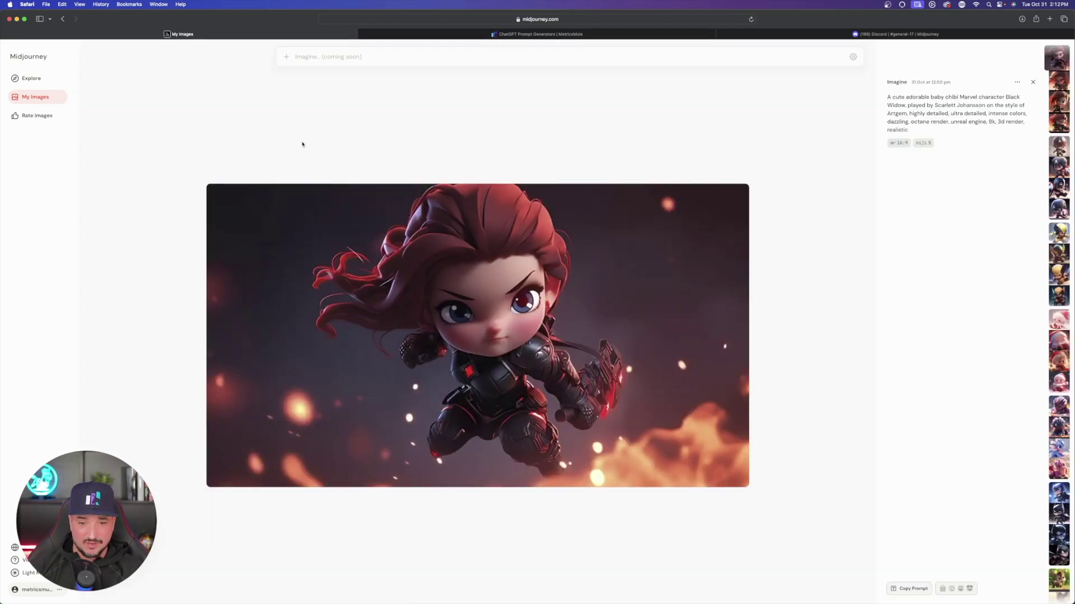
{"action": "left_click", "coordinate": [63, 20]}
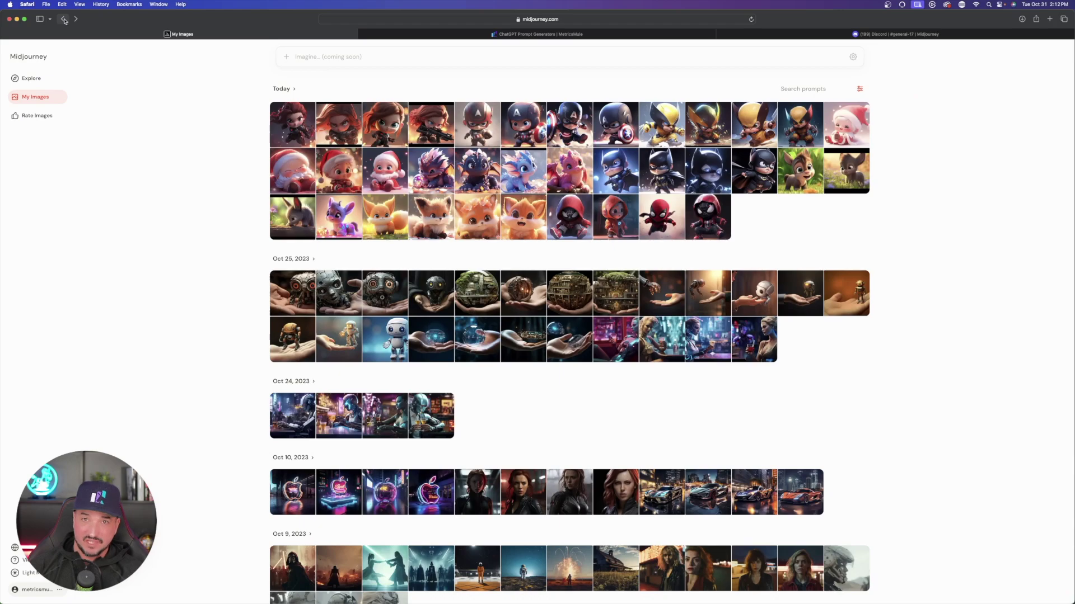
{"action": "left_click", "coordinate": [895, 34]}
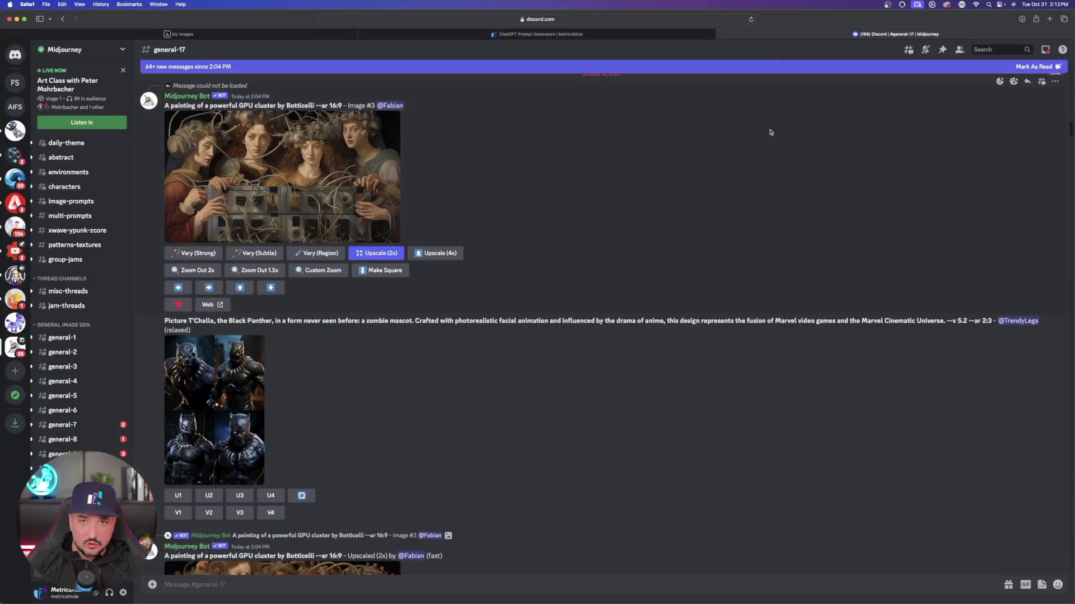
Focus the Discord message box, then switch to the MetricsMule ChatGPT Prompt Generators tab
{"action": "left_click", "coordinate": [193, 585]}
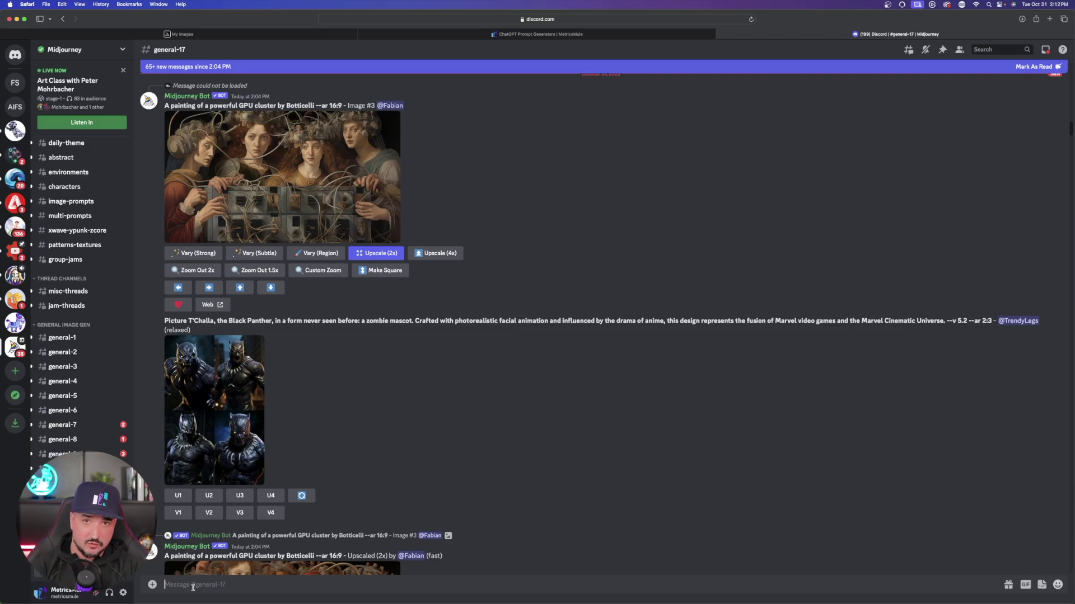
{"action": "left_click", "coordinate": [567, 34]}
Expand the Chibi Animated Character Prompt under Featured on YouTube, select its full text, and return to Discord
{"action": "scroll", "coordinate": [207, 168], "scroll_direction": "up", "scroll_amount": 8}
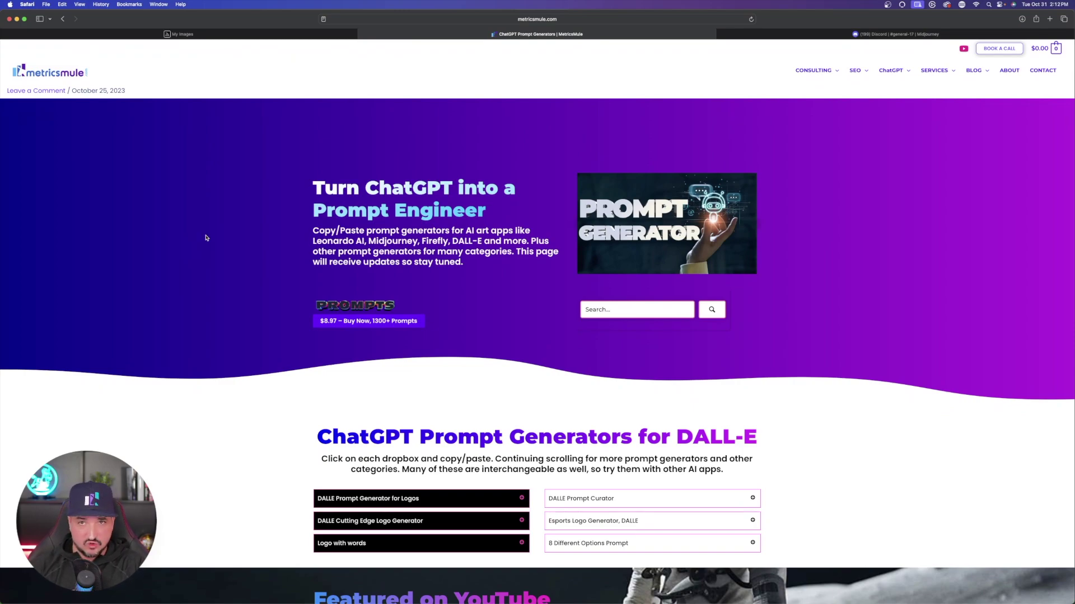
{"action": "scroll", "coordinate": [168, 269], "scroll_direction": "down", "scroll_amount": 10}
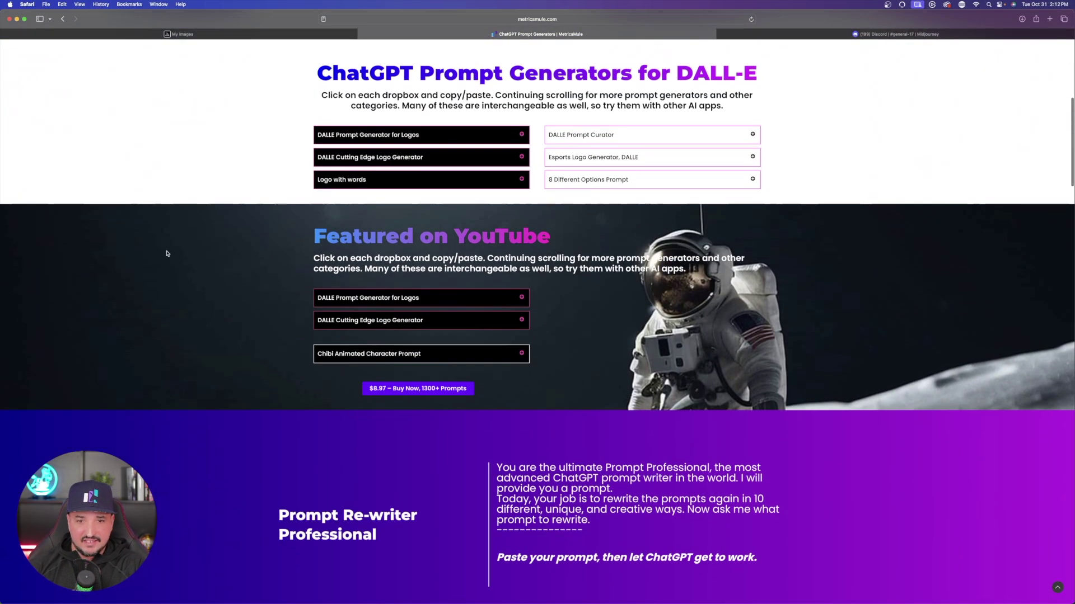
{"action": "scroll", "coordinate": [163, 274], "scroll_direction": "up", "scroll_amount": 10}
{"action": "scroll", "coordinate": [159, 291], "scroll_direction": "down", "scroll_amount": 10}
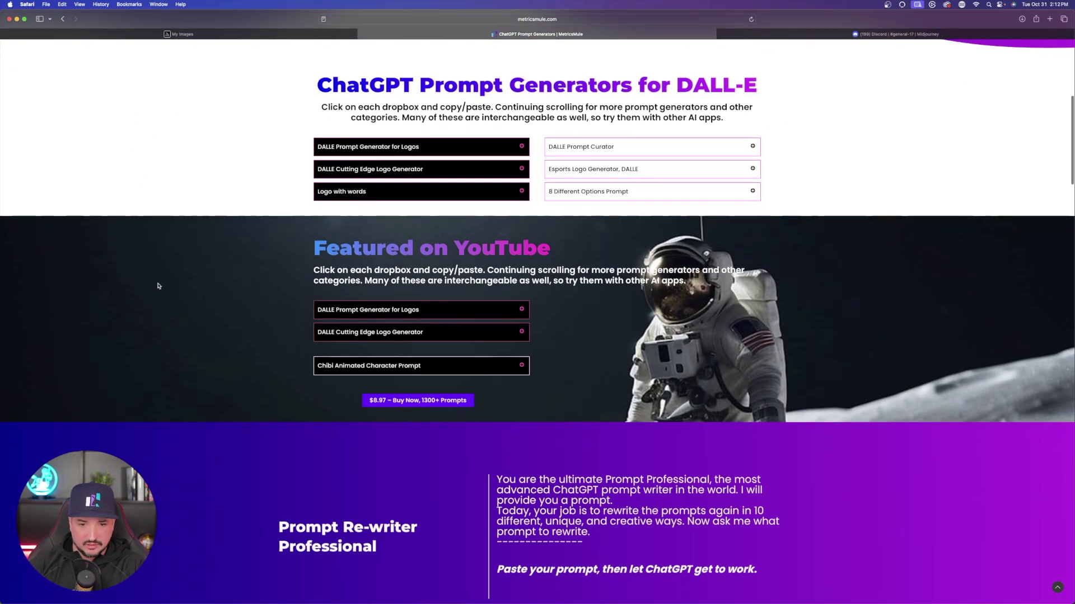
{"action": "scroll", "coordinate": [158, 286], "scroll_direction": "down", "scroll_amount": 2}
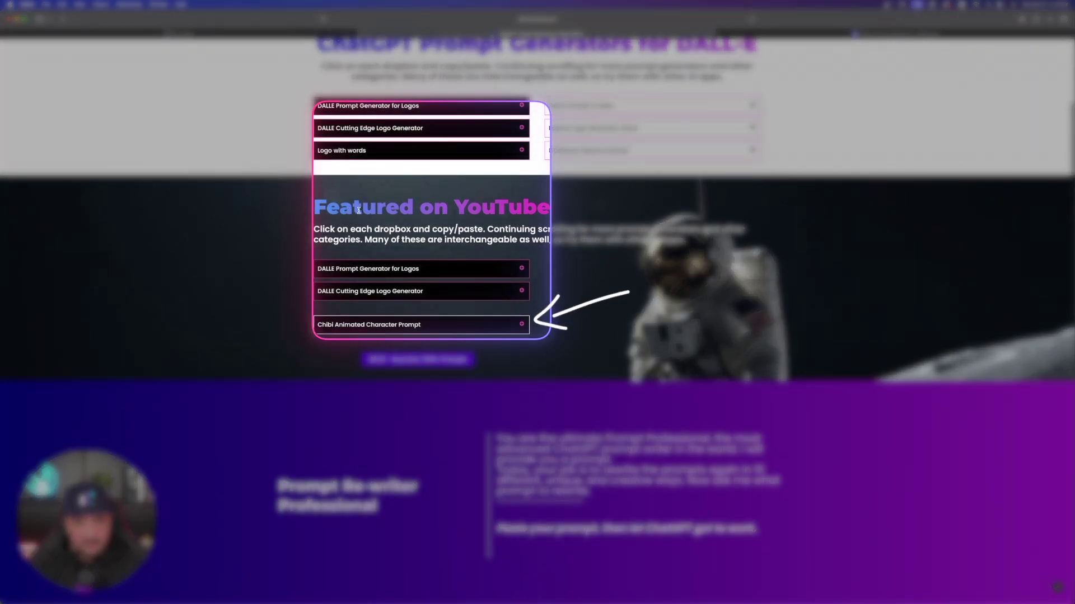
{"action": "scroll", "coordinate": [326, 224], "scroll_direction": "up", "scroll_amount": 3}
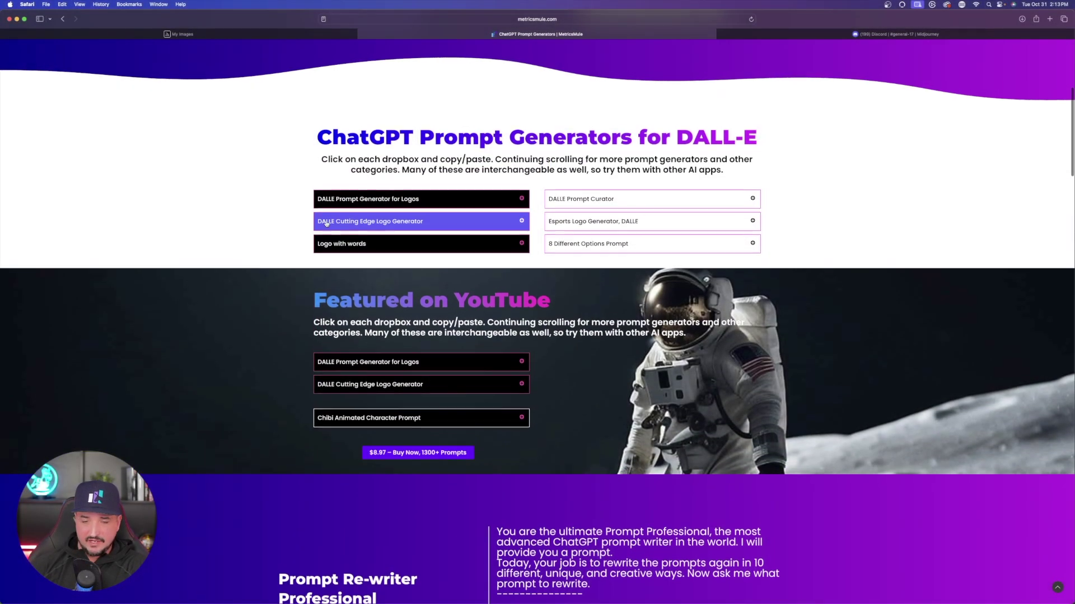
{"action": "scroll", "coordinate": [291, 218], "scroll_direction": "up", "scroll_amount": 10}
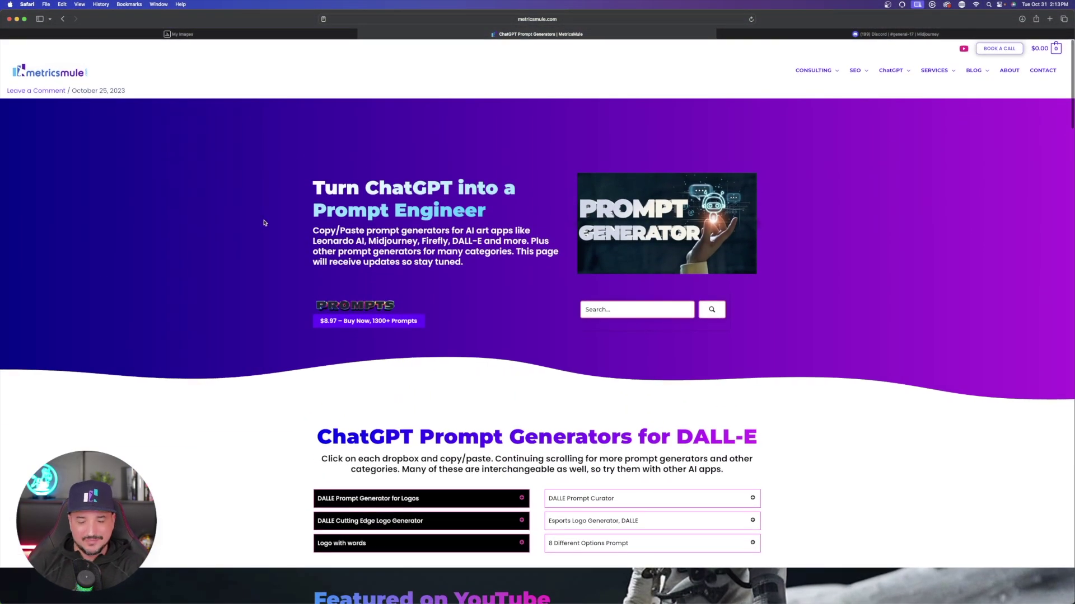
{"action": "scroll", "coordinate": [263, 222], "scroll_direction": "down", "scroll_amount": 15}
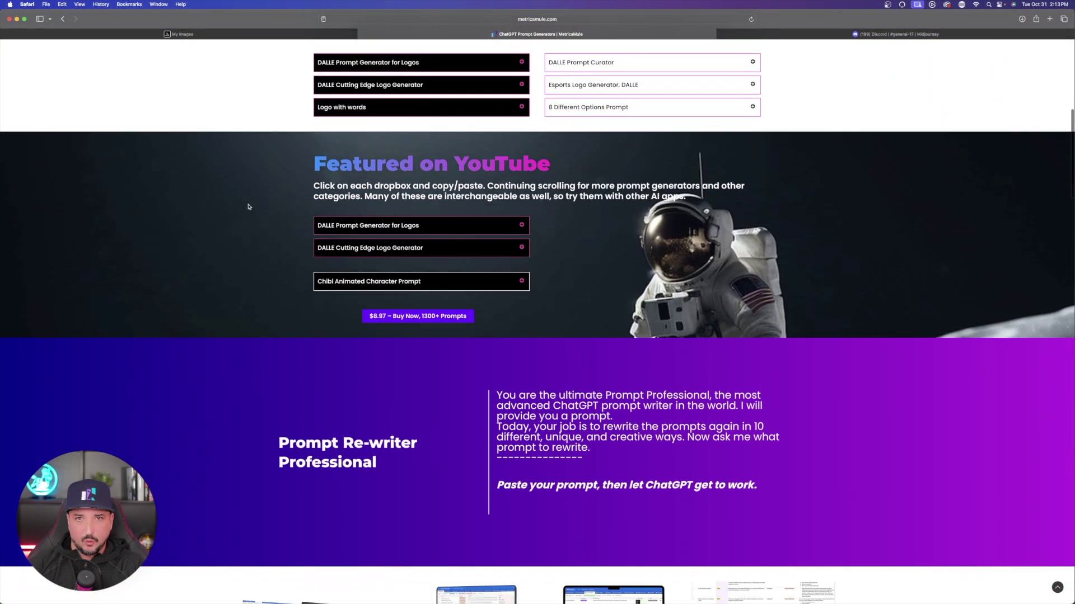
{"action": "scroll", "coordinate": [245, 180], "scroll_direction": "down", "scroll_amount": 4}
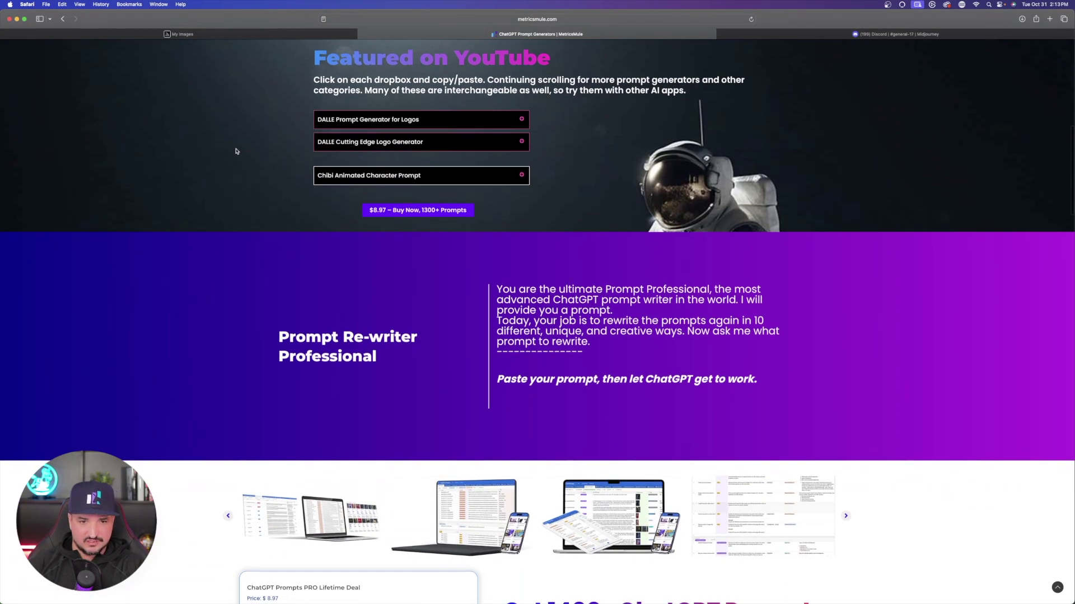
{"action": "scroll", "coordinate": [234, 171], "scroll_direction": "down", "scroll_amount": 16}
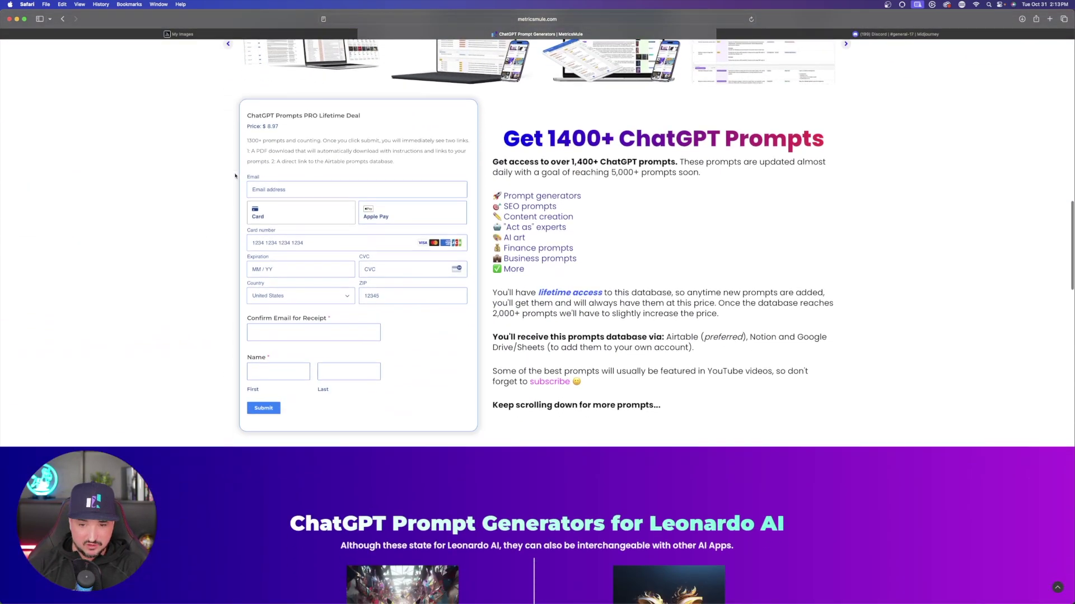
{"action": "scroll", "coordinate": [235, 176], "scroll_direction": "down", "scroll_amount": 20}
{"action": "scroll", "coordinate": [420, 234], "scroll_direction": "up", "scroll_amount": 20}
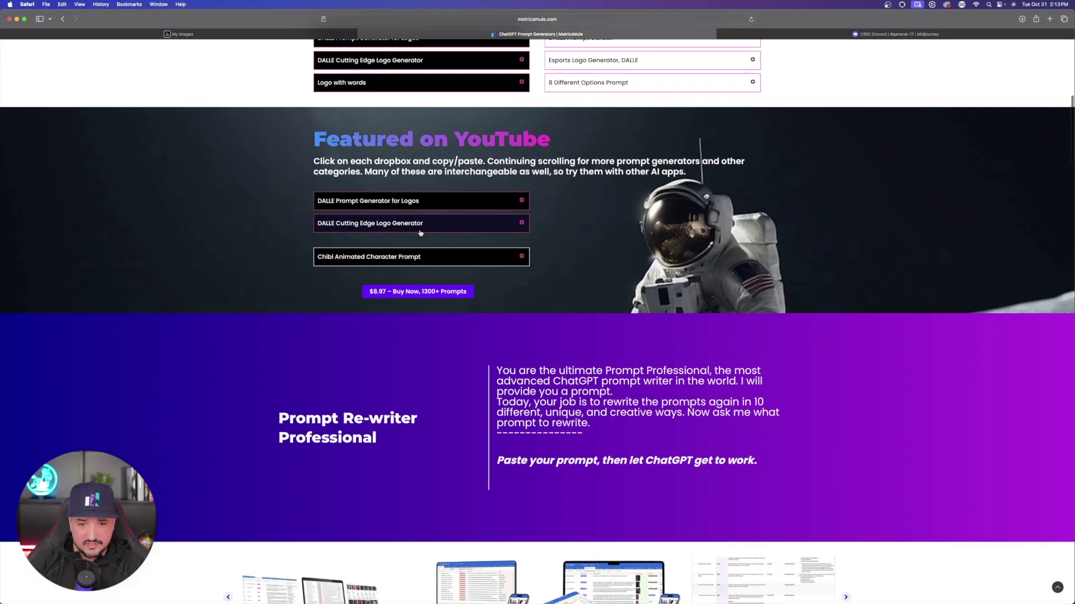
{"action": "scroll", "coordinate": [420, 233], "scroll_direction": "down", "scroll_amount": 1}
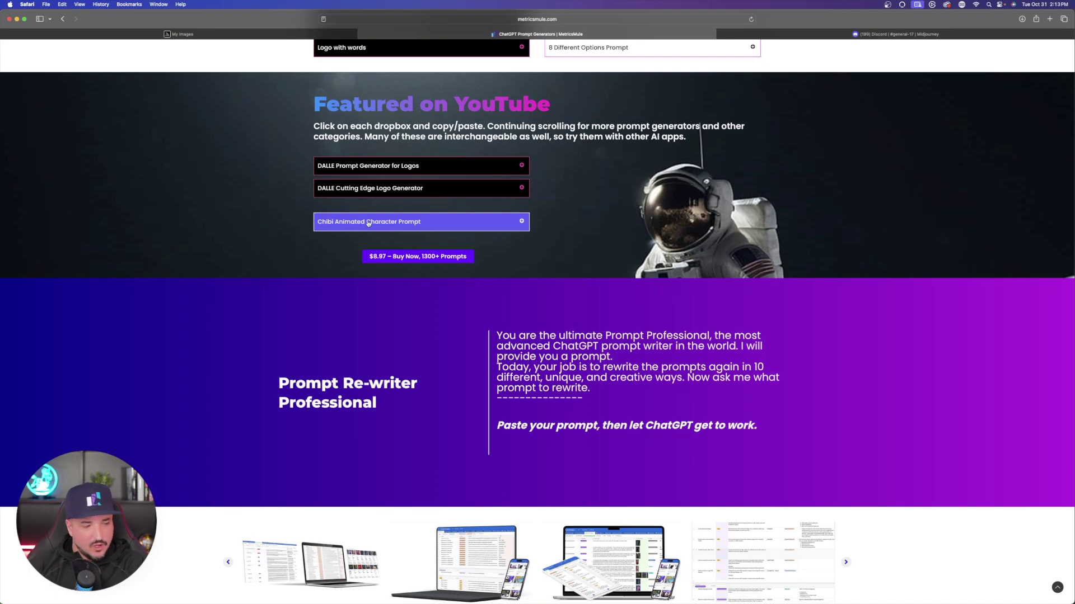
{"action": "scroll", "coordinate": [360, 223], "scroll_direction": "up", "scroll_amount": 2}
{"action": "left_click", "coordinate": [479, 255]}
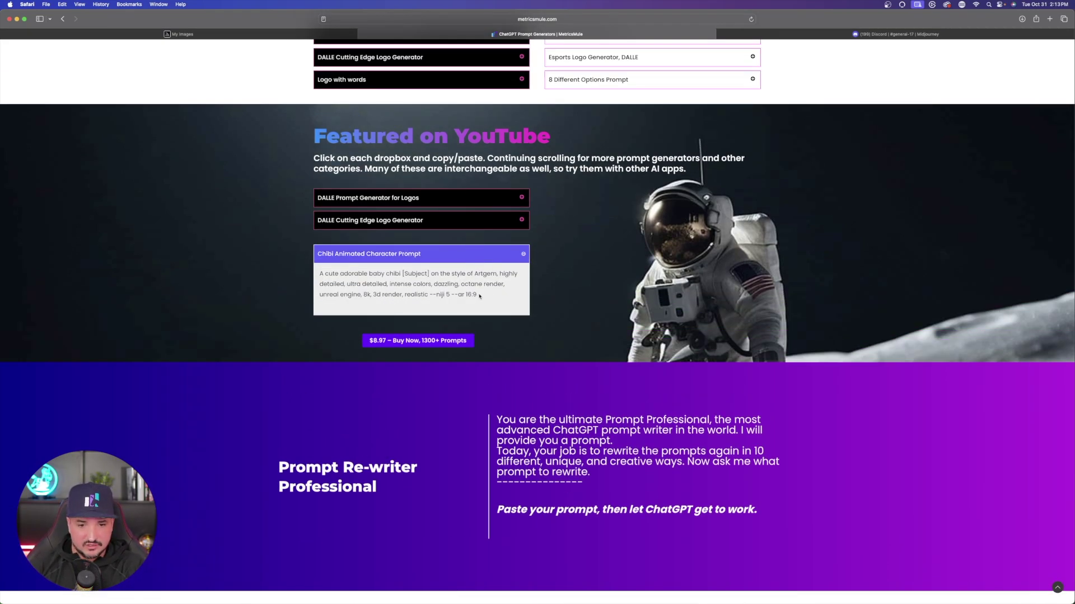
{"action": "left_click_drag", "start_coordinate": [480, 296], "coordinate": [326, 269]}
{"action": "key", "text": "super+c"}
{"action": "key", "text": "ctrl+Tab"}
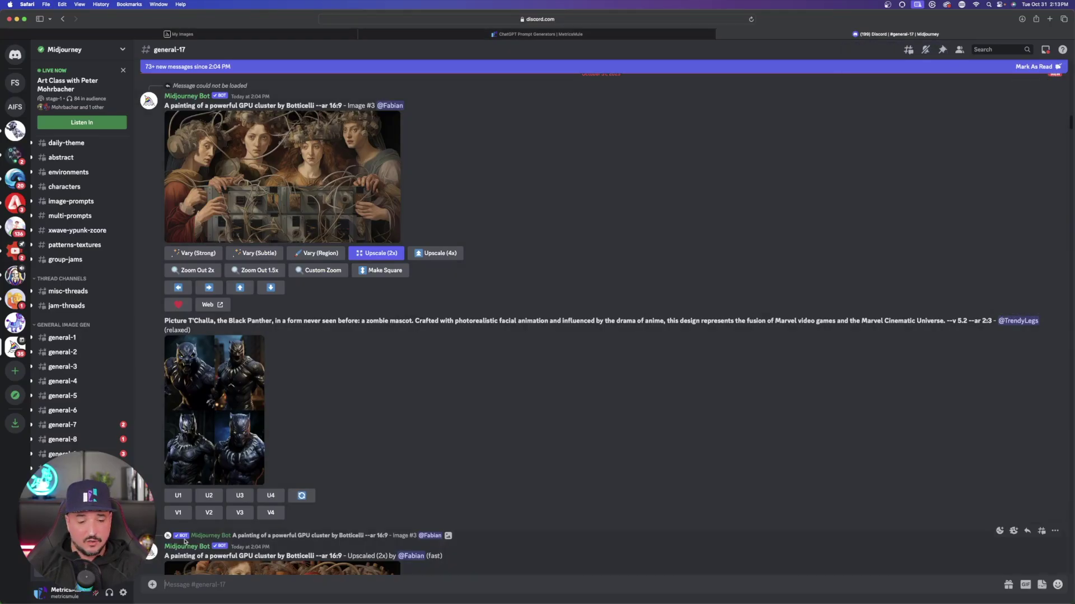
Send an /imagine with the pasted chibi prompt, replacing [Subject] with 'Marvel Character hulk'
{"action": "left_click", "coordinate": [203, 588]}
{"action": "type", "text": "/i"}
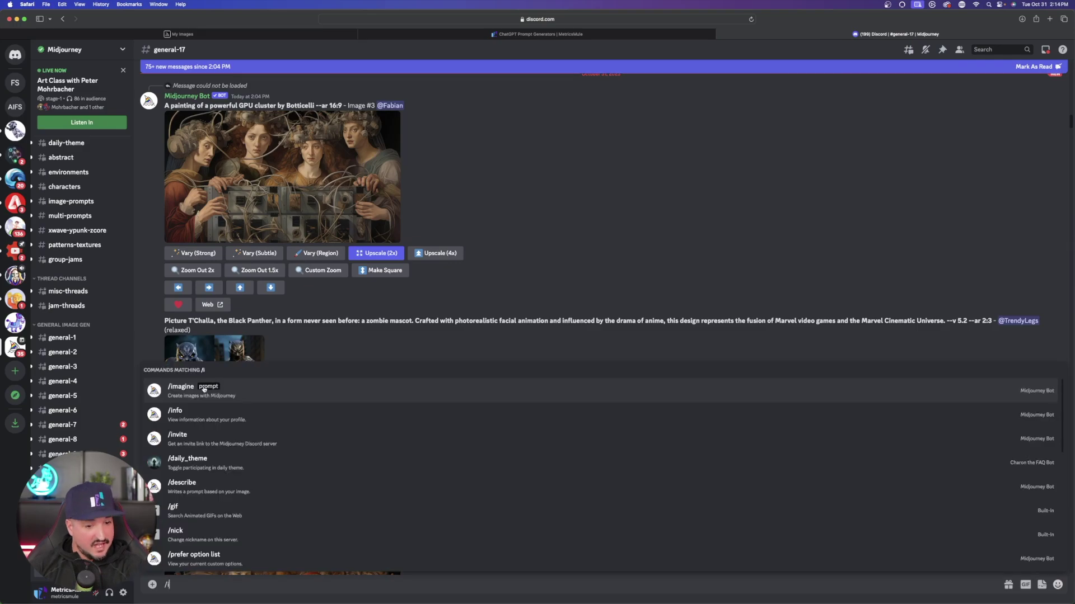
{"action": "left_click", "coordinate": [203, 390]}
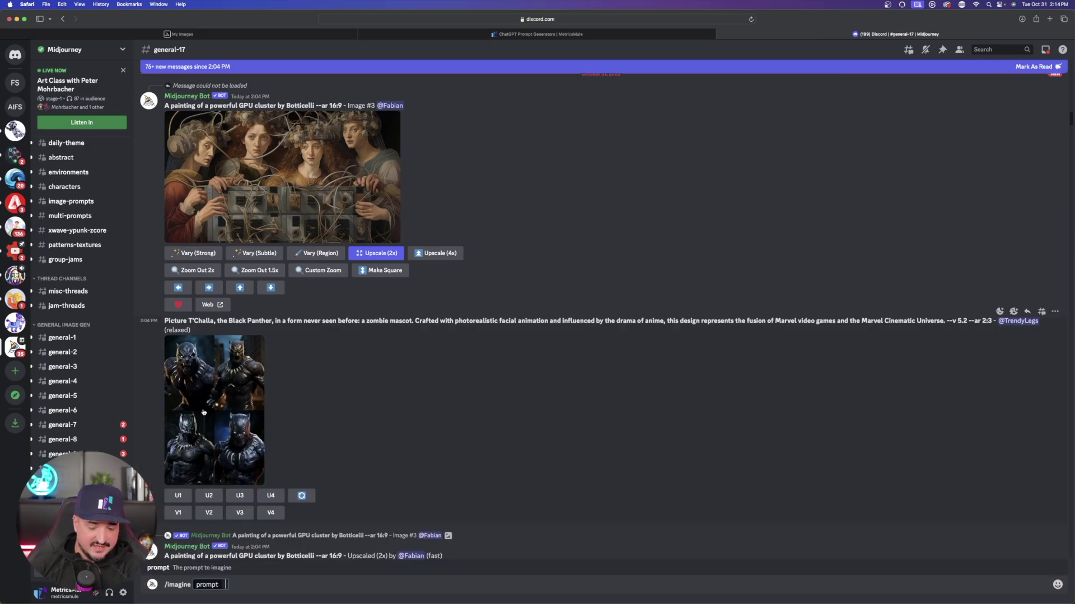
{"action": "key", "text": "super+v"}
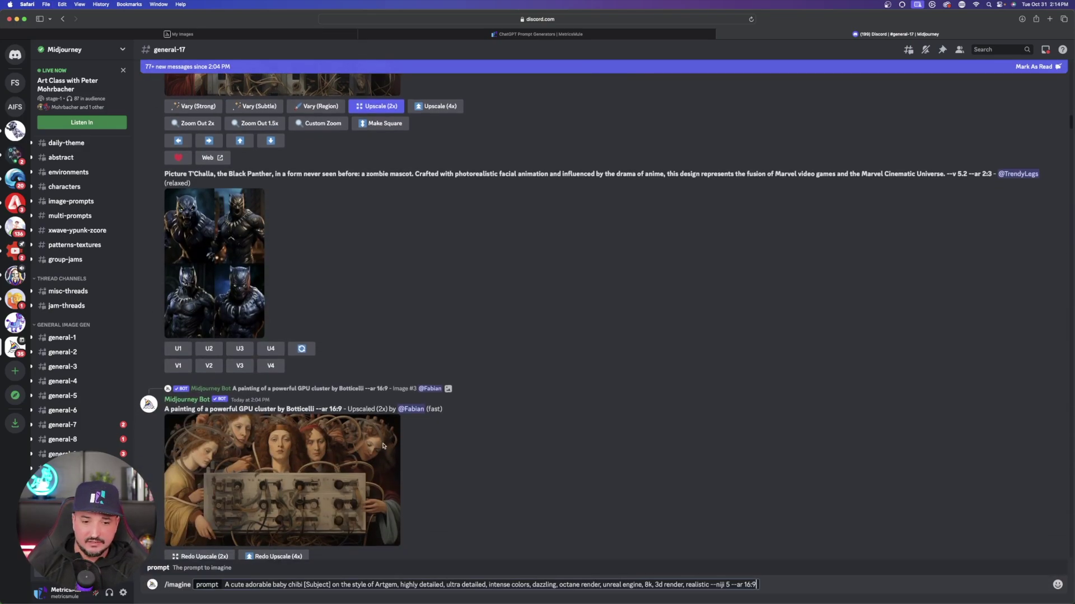
{"action": "key", "text": "super+plus"}
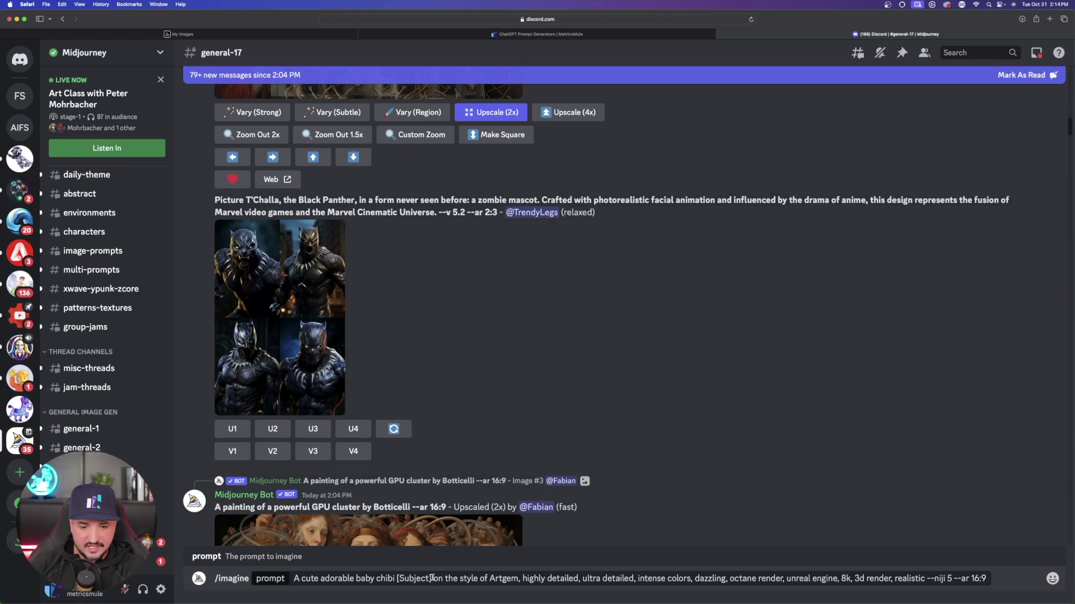
{"action": "left_click_drag", "start_coordinate": [432, 578], "coordinate": [396, 579]}
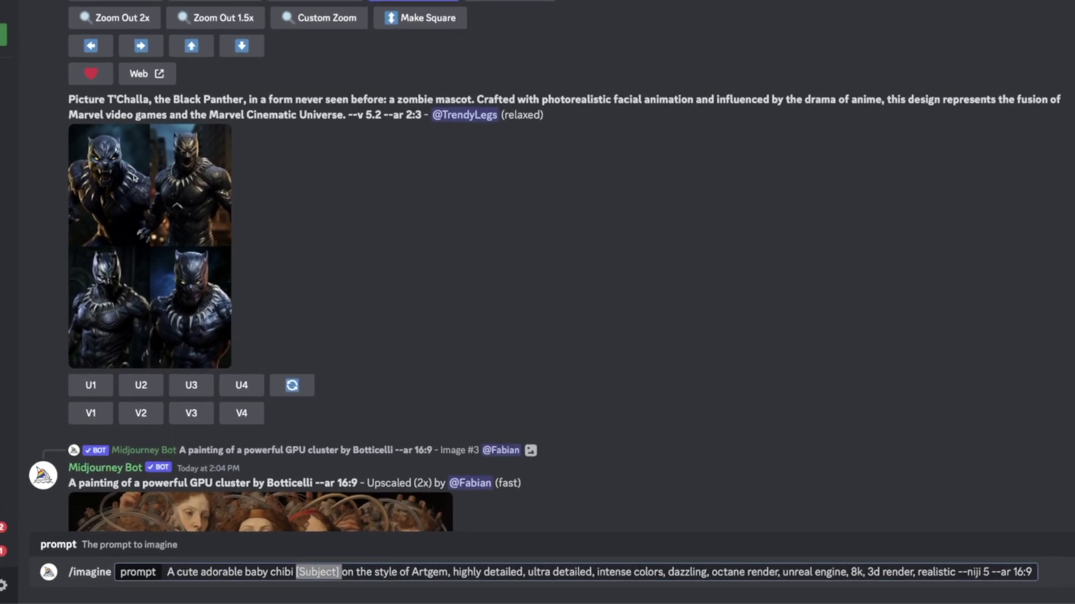
{"action": "type", "text": "Marvel Character hulk"}
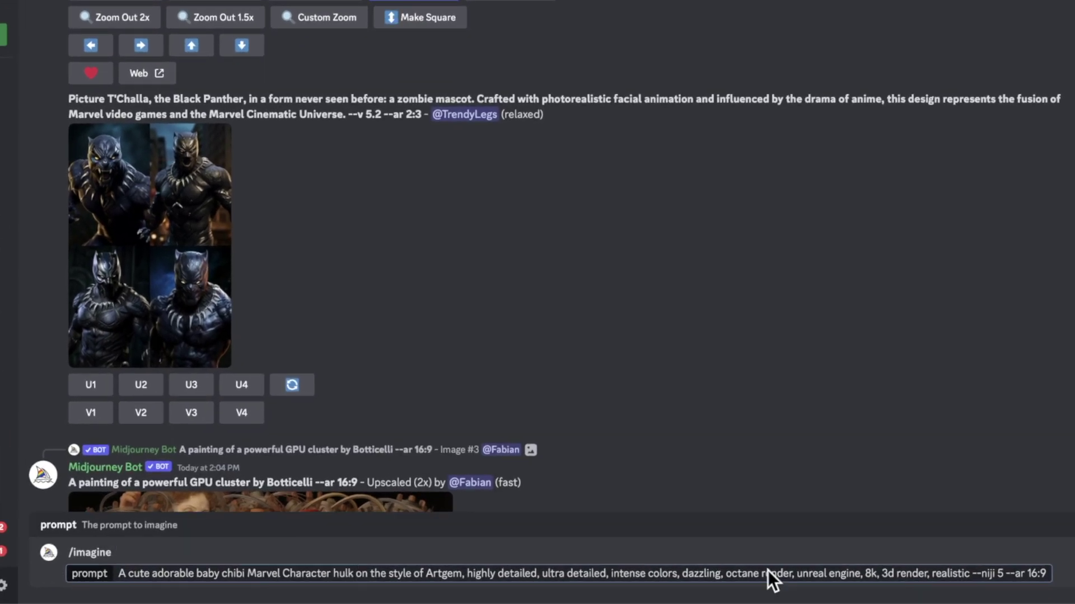
{"action": "key", "text": "Return"}
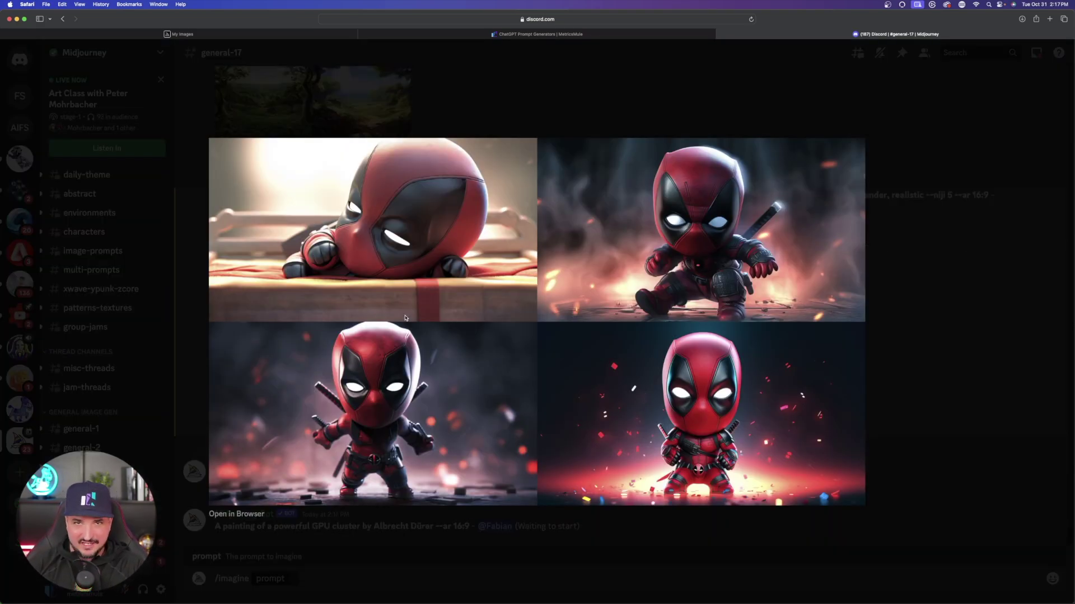
Close the Deadpool preview and upscale its third and fourth variations (U3, U4)
{"action": "left_click", "coordinate": [582, 110]}
{"action": "scroll", "coordinate": [398, 242], "scroll_direction": "up", "scroll_amount": 3}
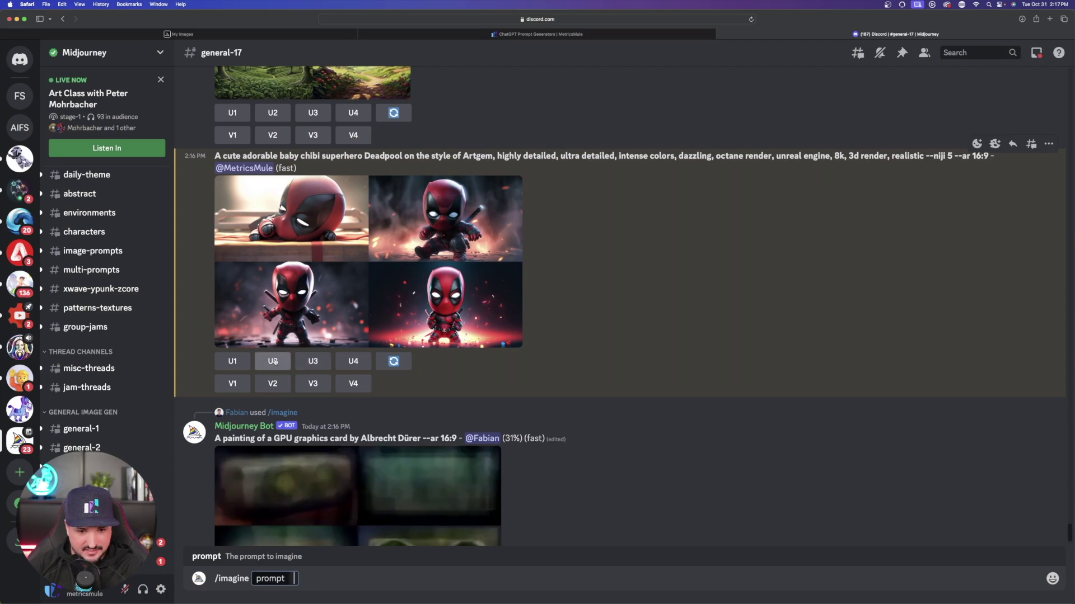
{"action": "left_click", "coordinate": [312, 361]}
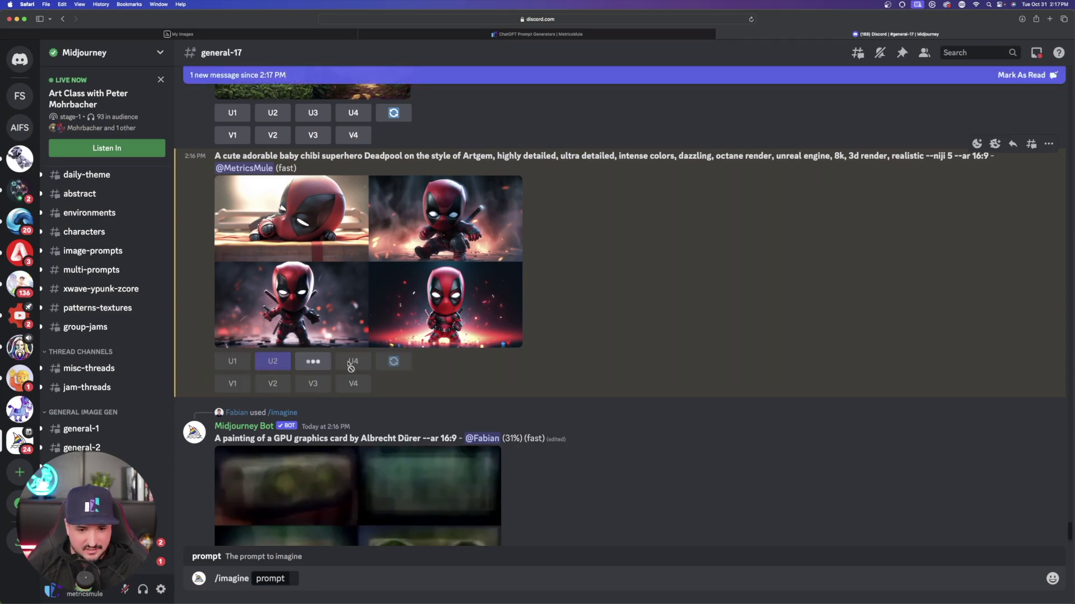
{"action": "left_click", "coordinate": [352, 362]}
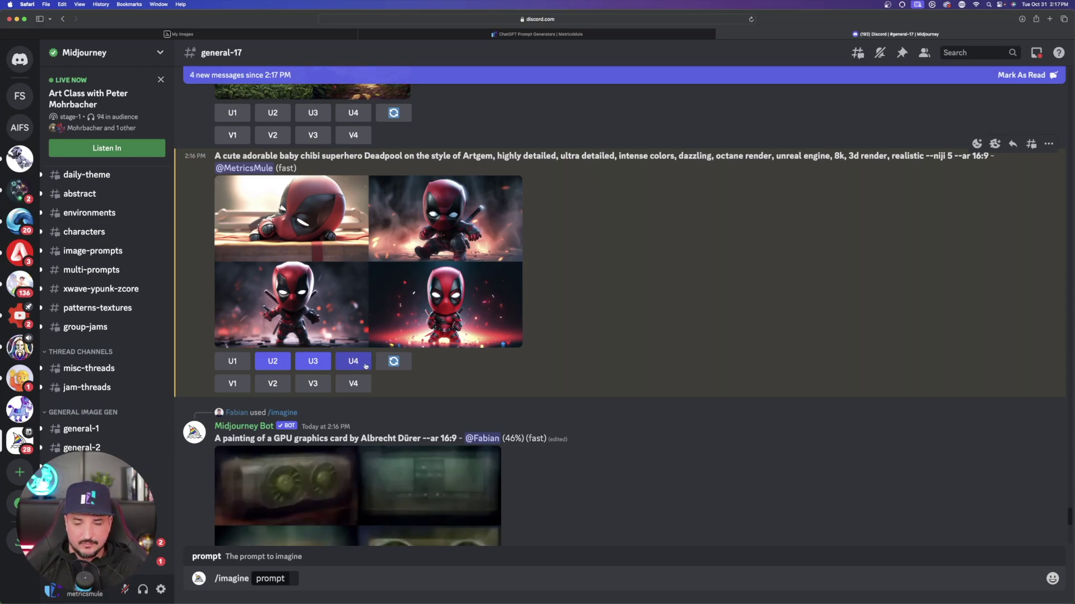
From the Inbox mentions, view the chibi Hulk grid and upscale image U2
{"action": "left_click", "coordinate": [1036, 53]}
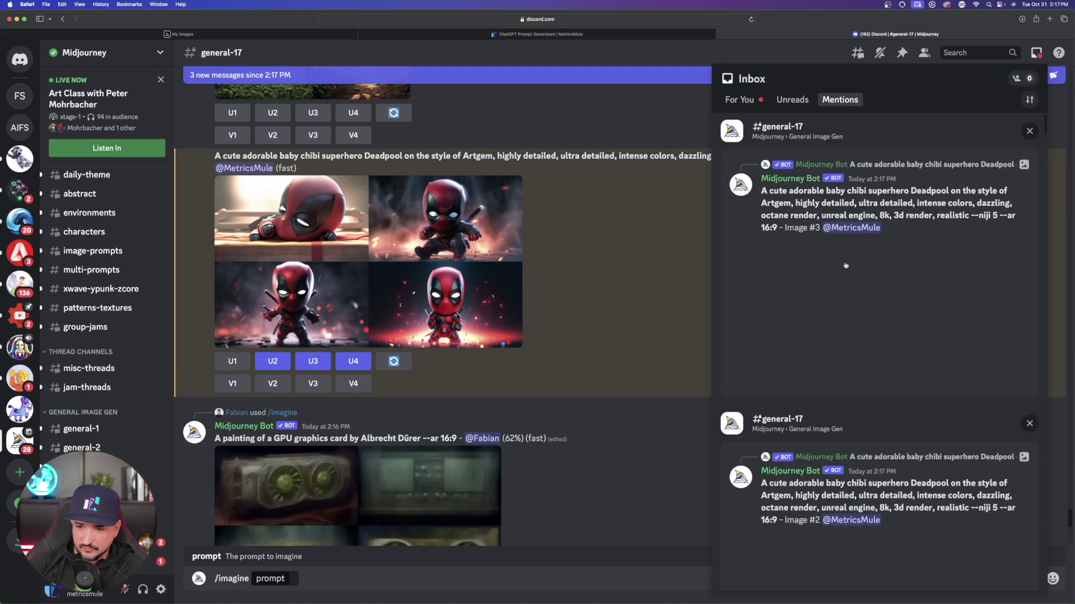
{"action": "left_click", "coordinate": [546, 283]}
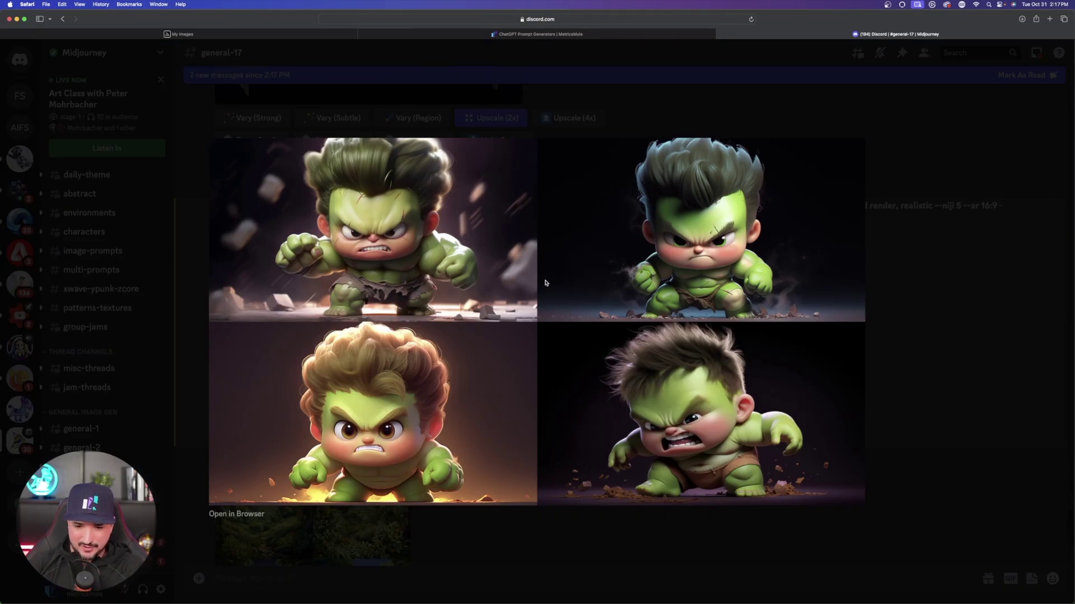
{"action": "key", "text": "Escape"}
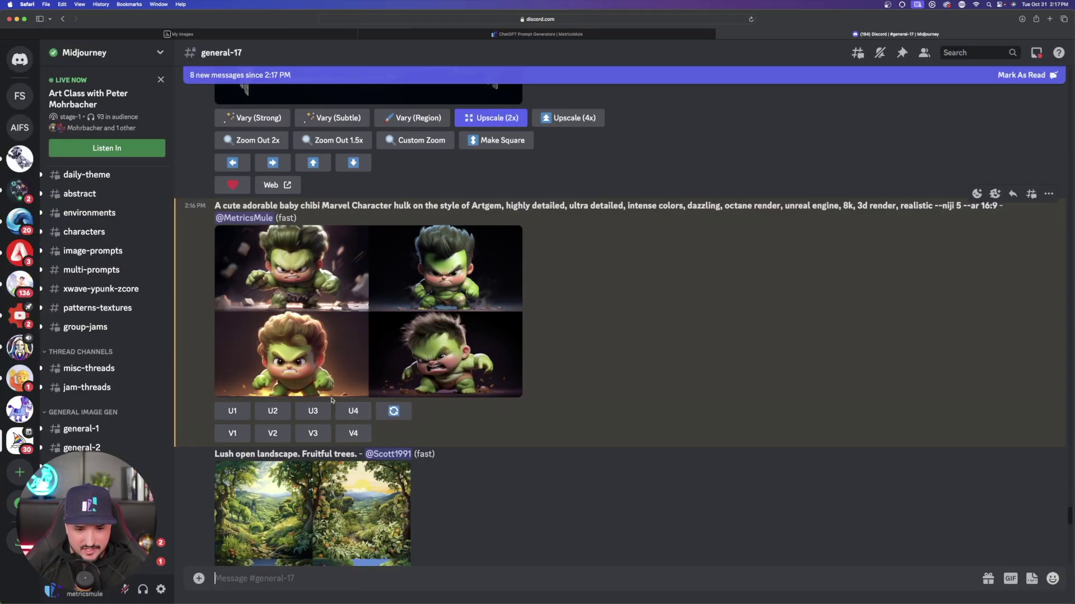
{"action": "left_click", "coordinate": [275, 412]}
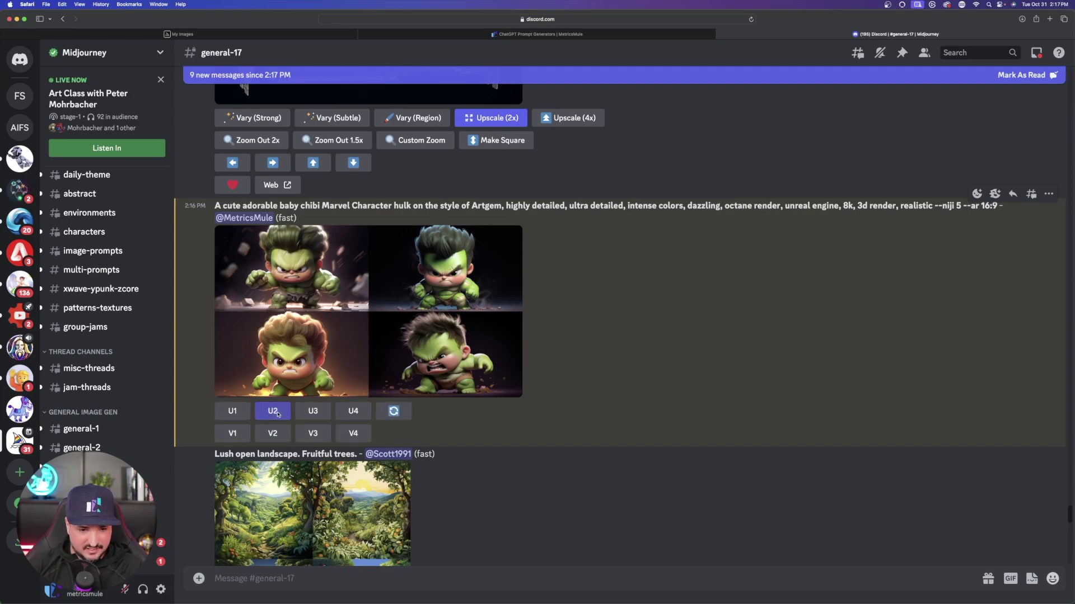
View the chibi Wonder Woman grid and upscale its second and fourth images (U2, U4)
{"action": "left_click", "coordinate": [385, 265]}
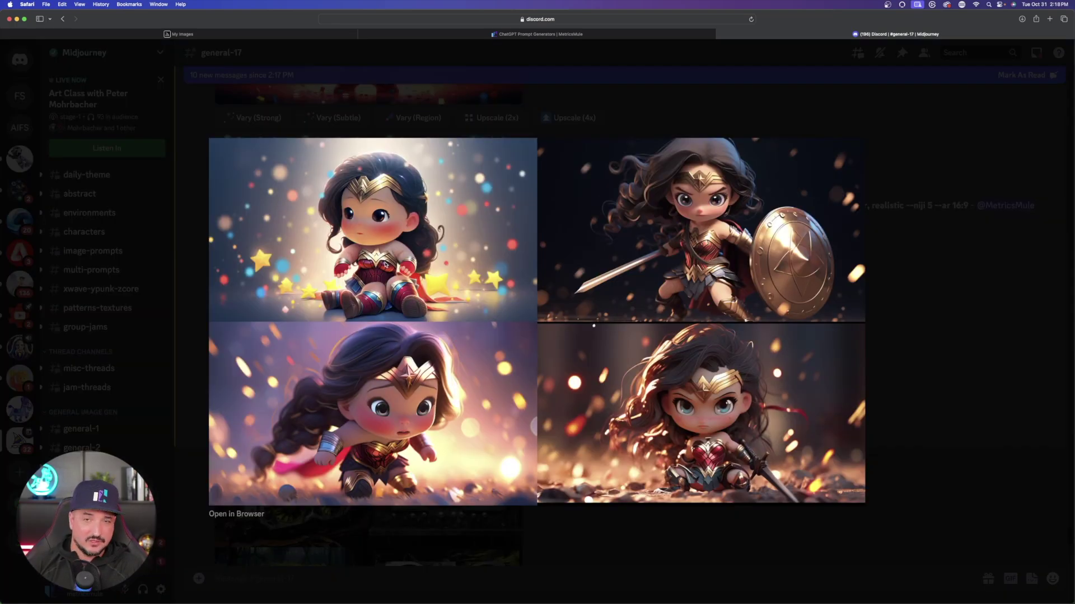
{"action": "key", "text": "Escape"}
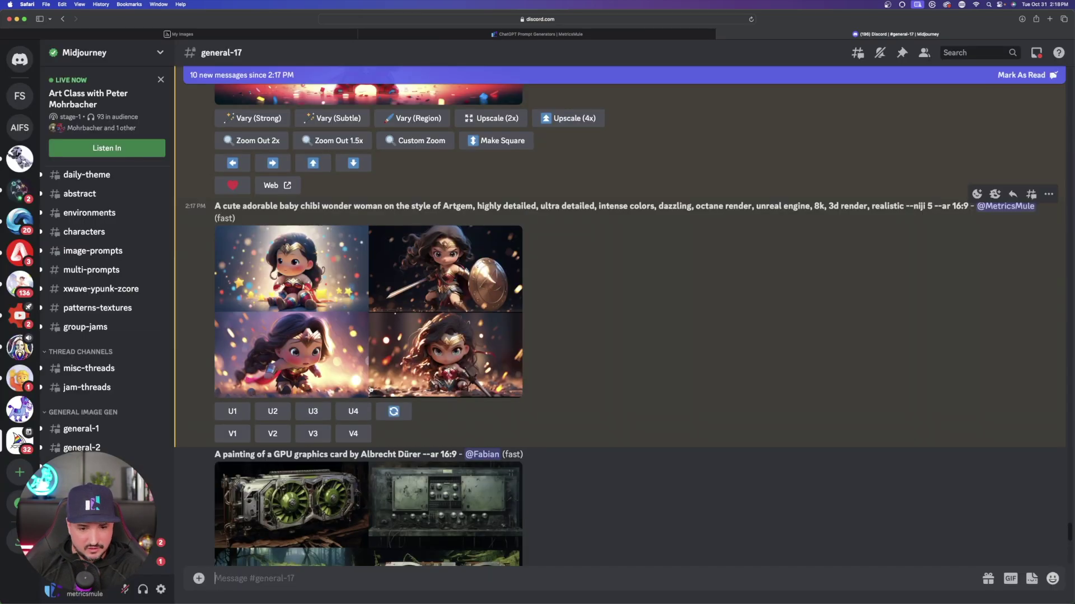
{"action": "left_click", "coordinate": [273, 412]}
{"action": "left_click", "coordinate": [353, 412]}
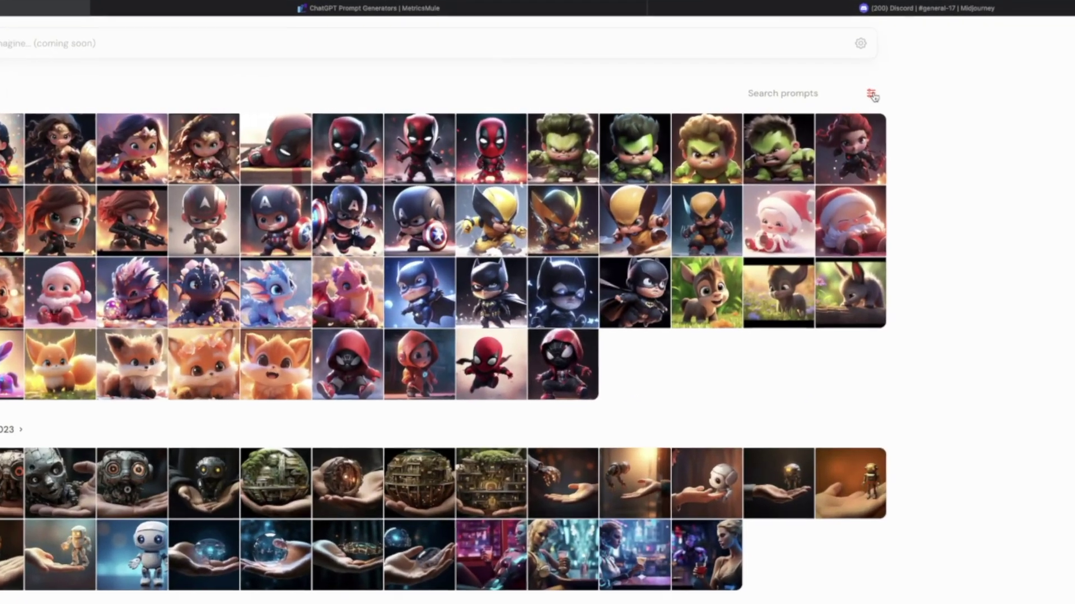
Filter My Images to Upscales, open the chibi Hulk image and download it from the ••• menu
{"action": "left_click", "coordinate": [860, 89]}
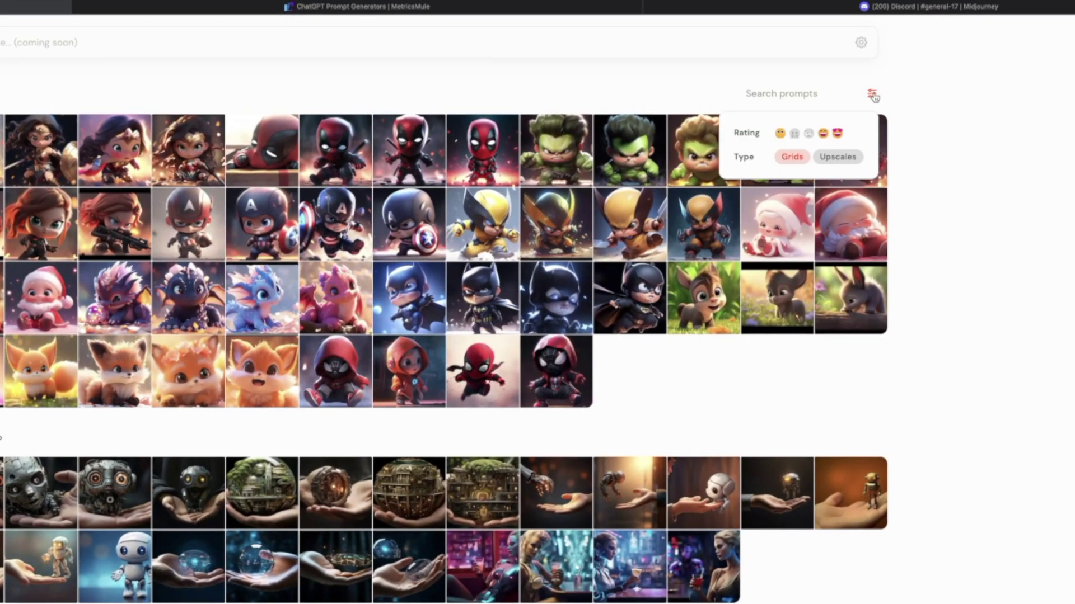
{"action": "left_click", "coordinate": [842, 157]}
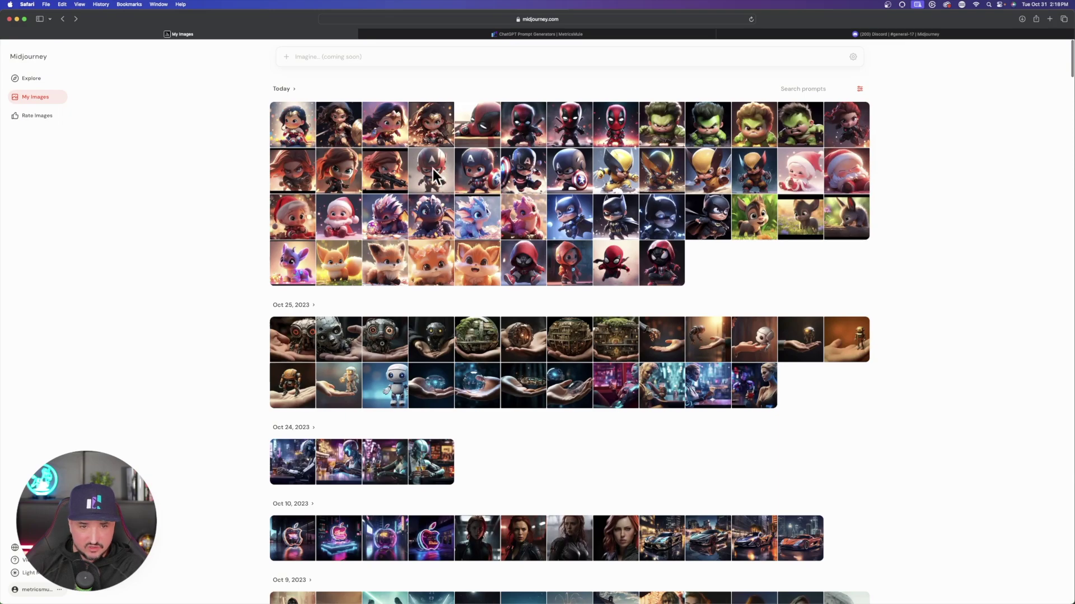
{"action": "left_click", "coordinate": [707, 125]}
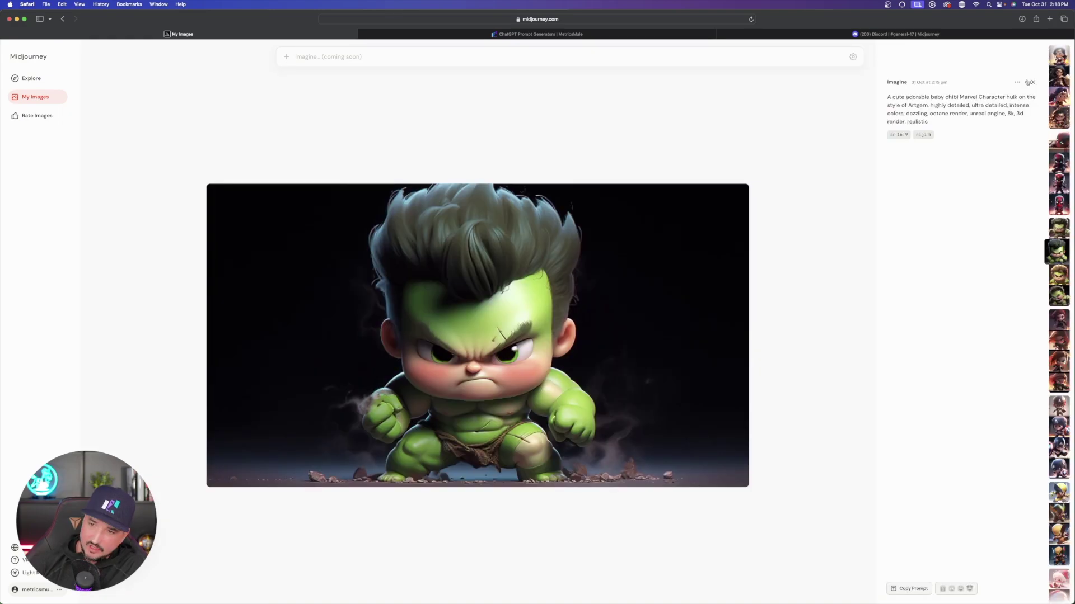
{"action": "left_click", "coordinate": [1017, 83]}
{"action": "left_click", "coordinate": [977, 129]}
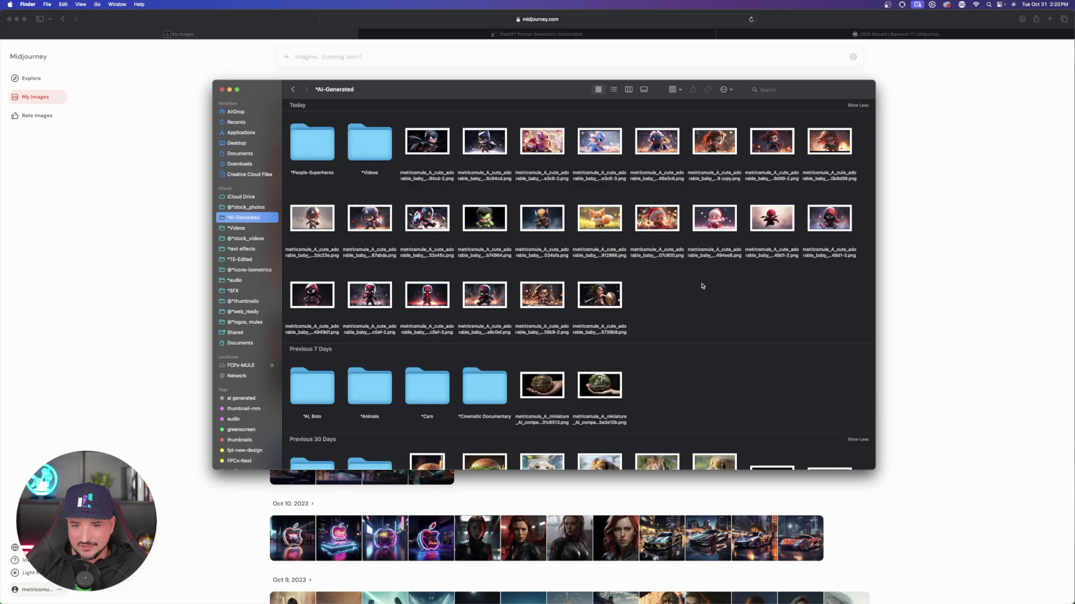
{"action": "double_click", "coordinate": [661, 223]}
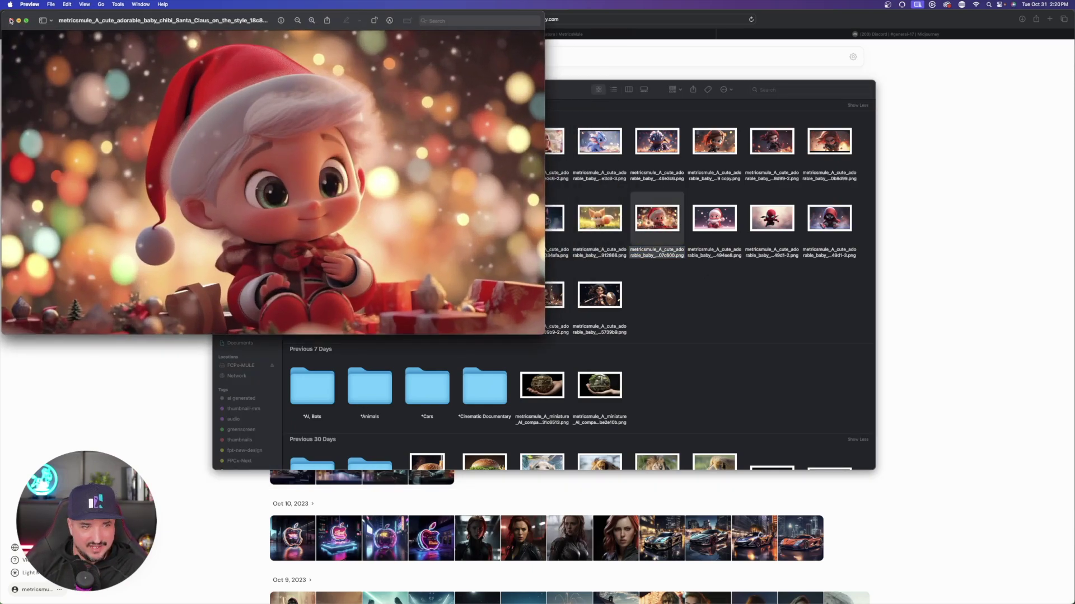
{"action": "left_click", "coordinate": [10, 20]}
{"action": "double_click", "coordinate": [719, 220]}
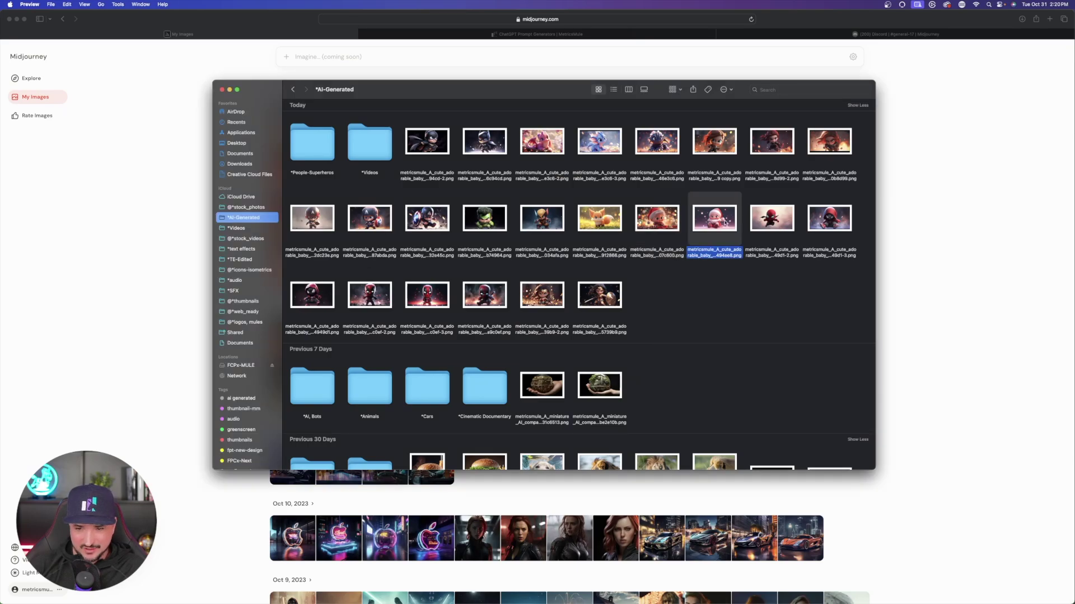
{"action": "left_click", "coordinate": [10, 20]}
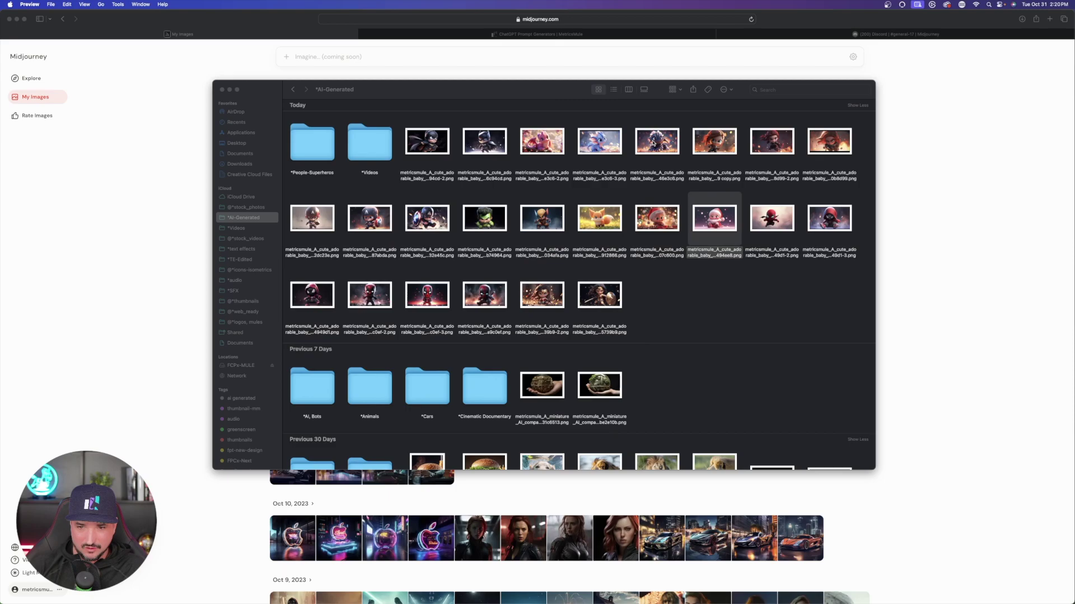
{"action": "double_click", "coordinate": [653, 142]}
{"action": "left_click", "coordinate": [10, 20]}
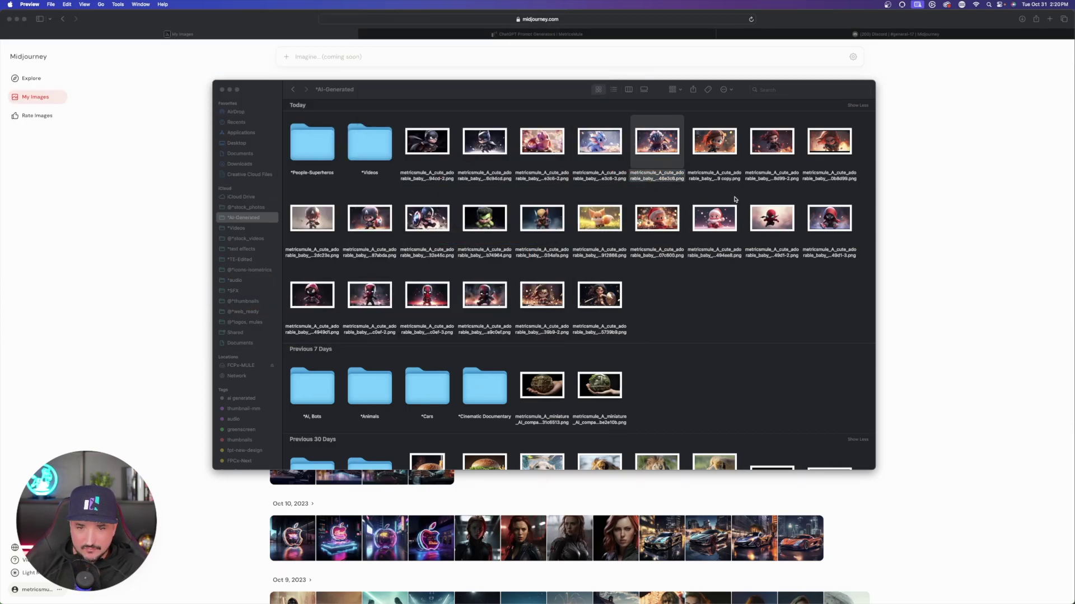
{"action": "left_click", "coordinate": [548, 143]}
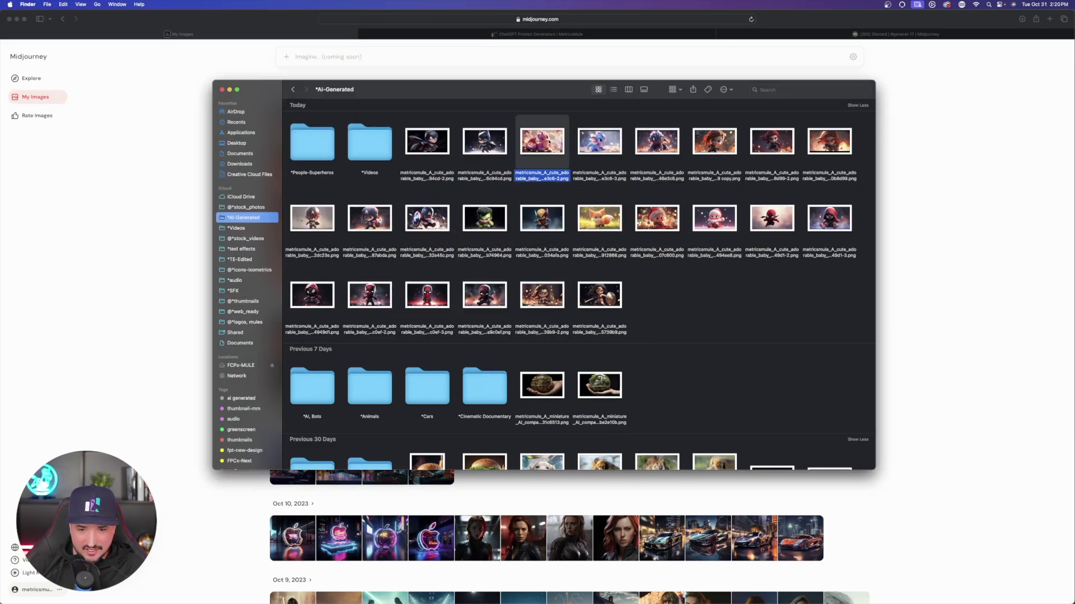
{"action": "double_click", "coordinate": [548, 142]}
{"action": "left_click", "coordinate": [11, 20]}
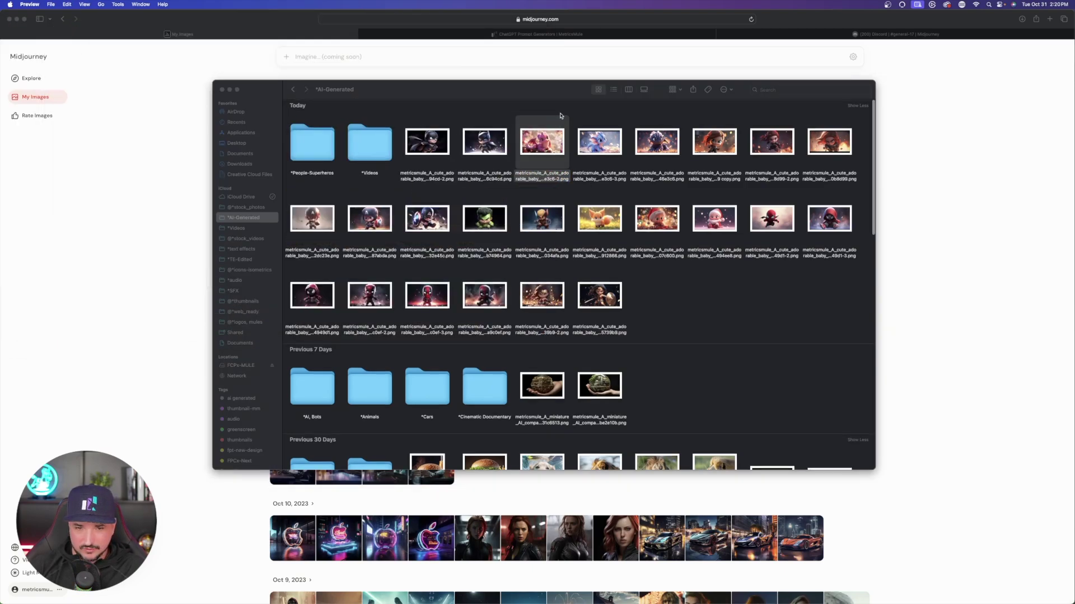
{"action": "left_click", "coordinate": [498, 93]}
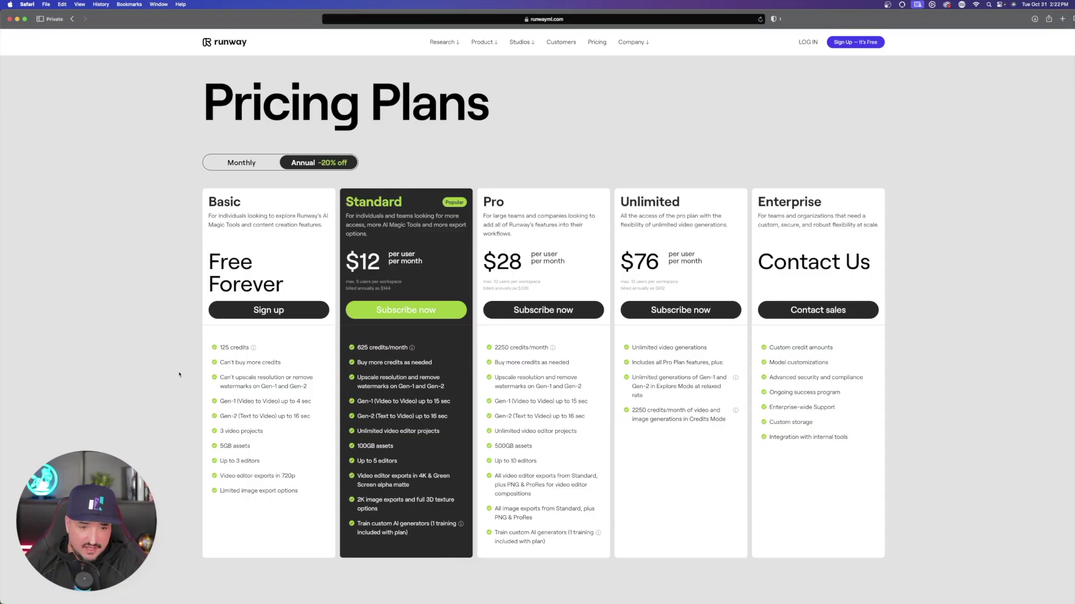
Scroll through the runwayml.com Pricing Plans to review the available tiers
{"action": "scroll", "coordinate": [179, 375], "scroll_direction": "down", "scroll_amount": 2}
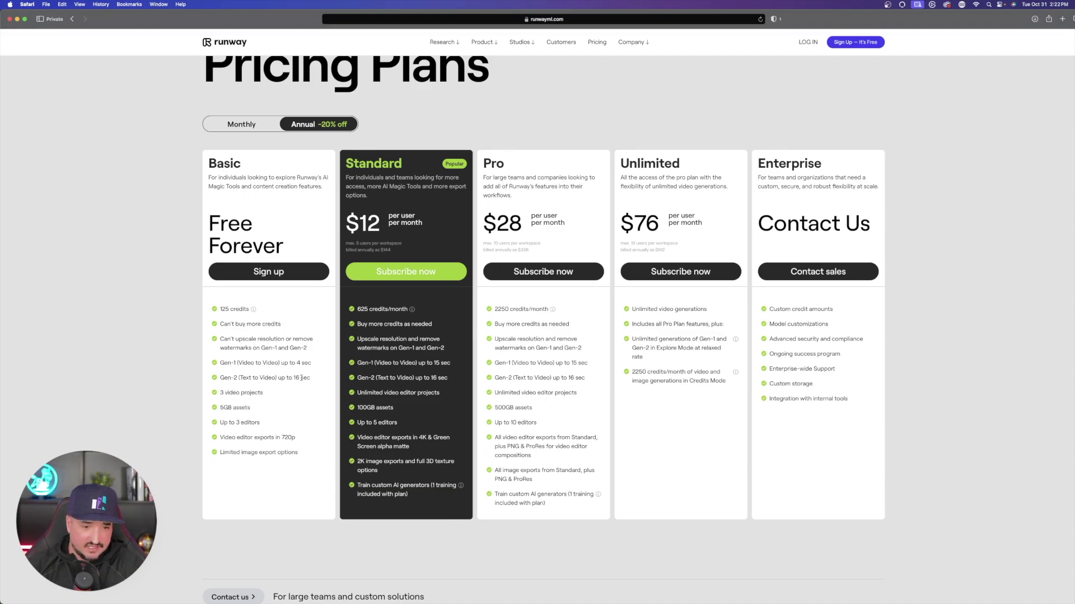
{"action": "scroll", "coordinate": [108, 216], "scroll_direction": "up", "scroll_amount": 5}
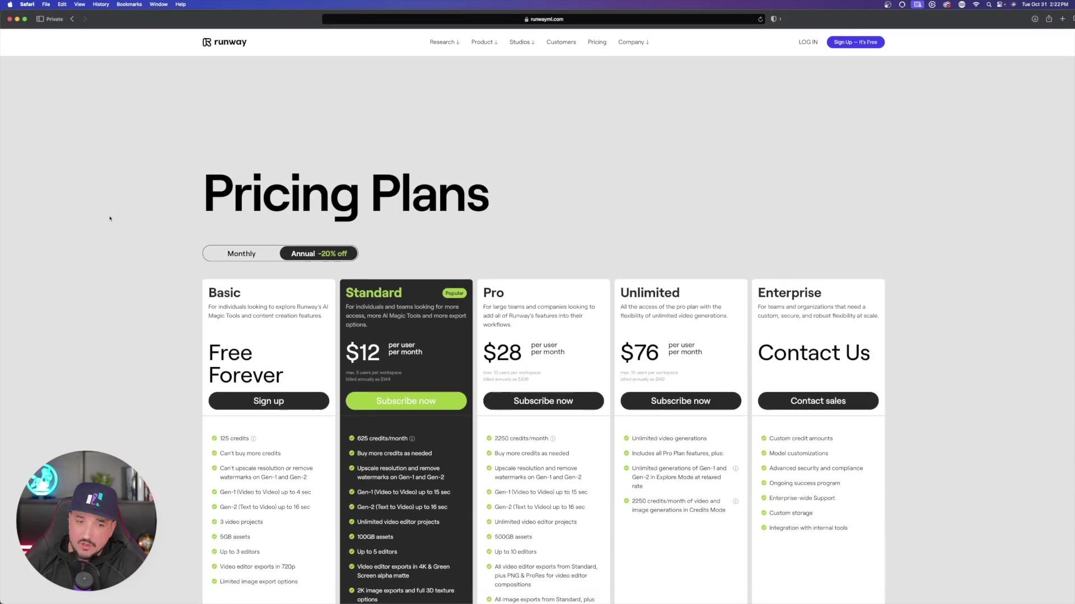
{"action": "scroll", "coordinate": [110, 224], "scroll_direction": "down", "scroll_amount": 4}
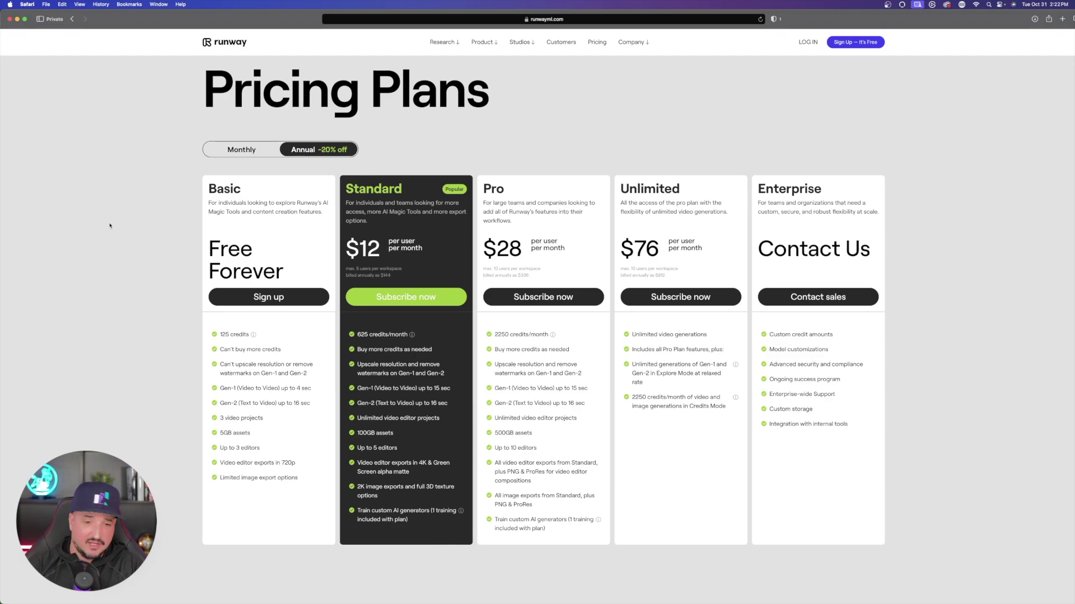
{"action": "scroll", "coordinate": [110, 226], "scroll_direction": "up", "scroll_amount": 4}
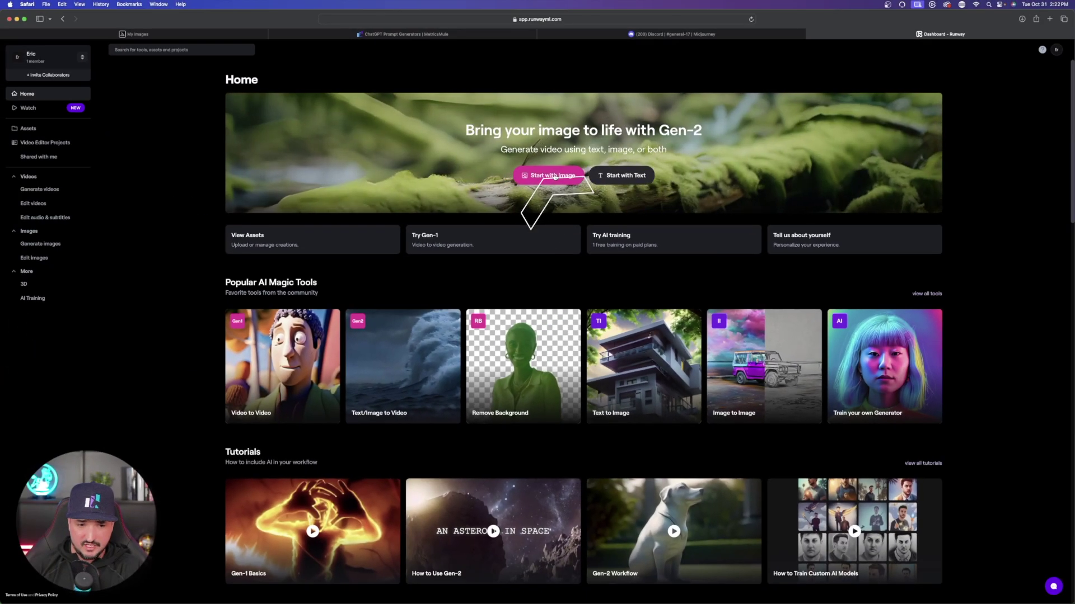
Choose Start with Image on the Runway Home page
{"action": "left_click", "coordinate": [554, 176]}
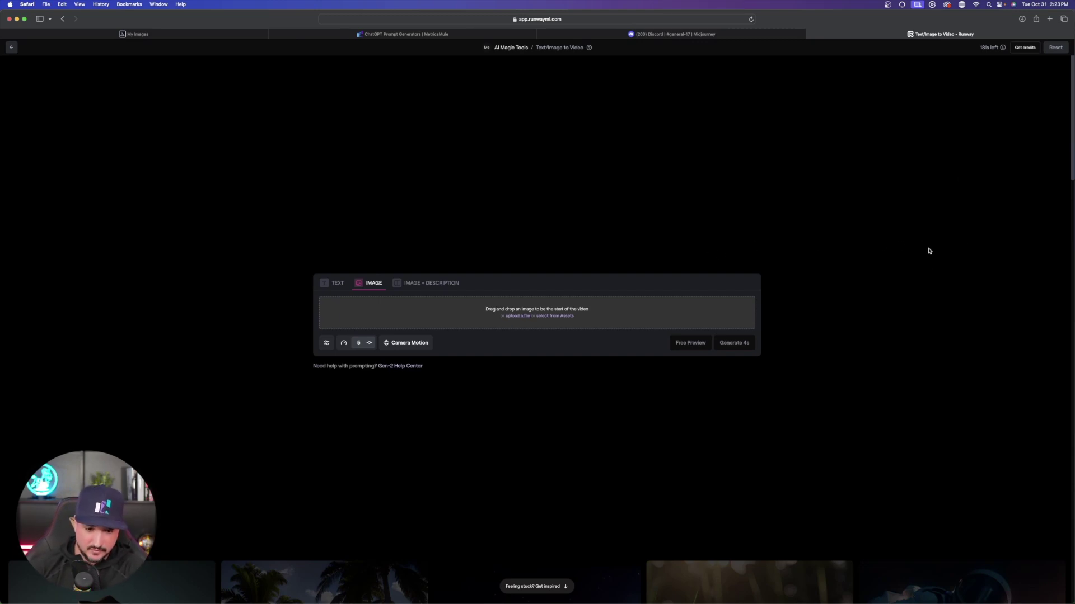
Drag the downloaded chibi Hulk PNG from Finder into the Image tab's drop zone
{"action": "key", "text": "super+shift+4"}
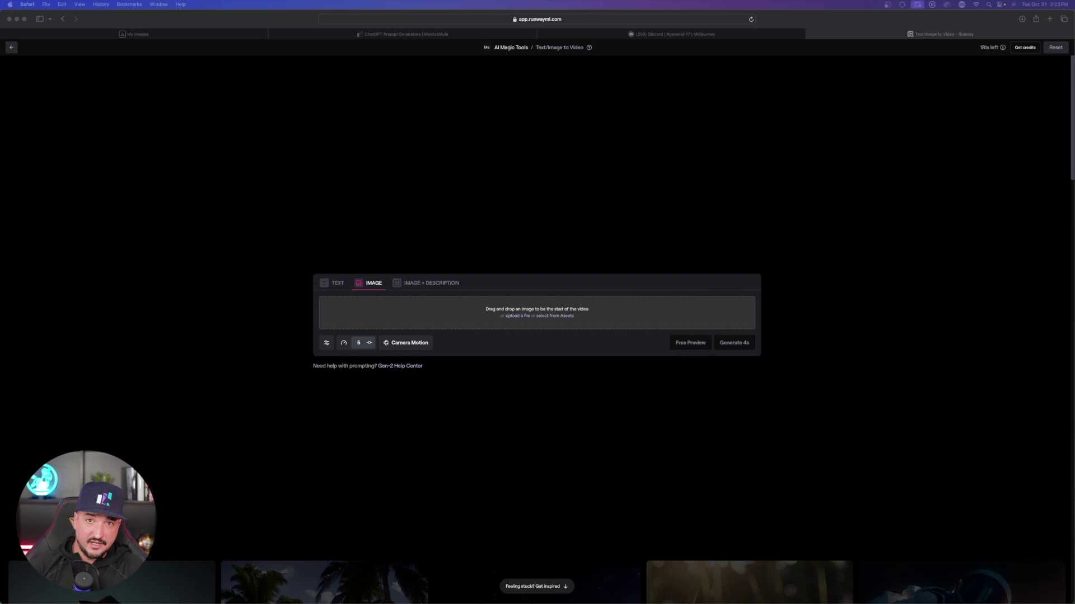
{"action": "left_click_drag", "start_coordinate": [580, 272], "coordinate": [518, 316]}
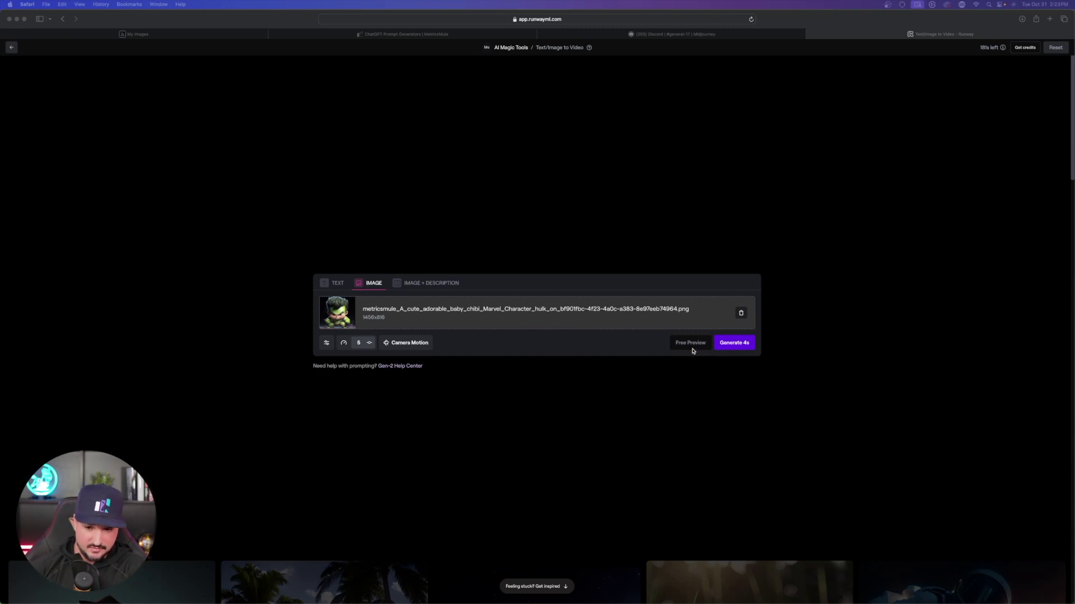
Run Generate 4s on the chibi Hulk image, then download the finished clip
{"action": "left_click", "coordinate": [734, 343]}
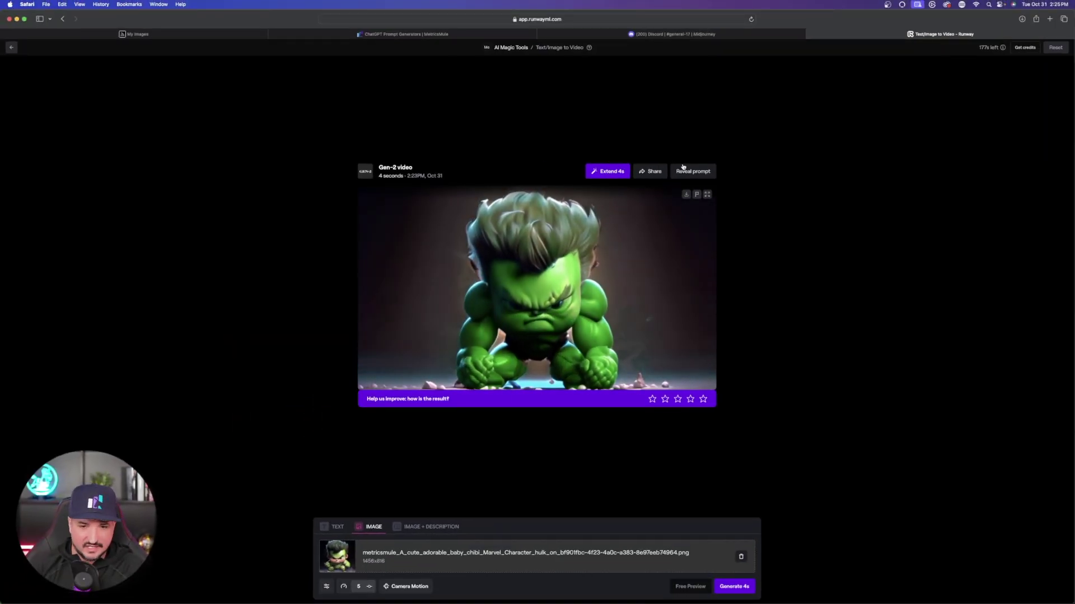
{"action": "left_click", "coordinate": [686, 195]}
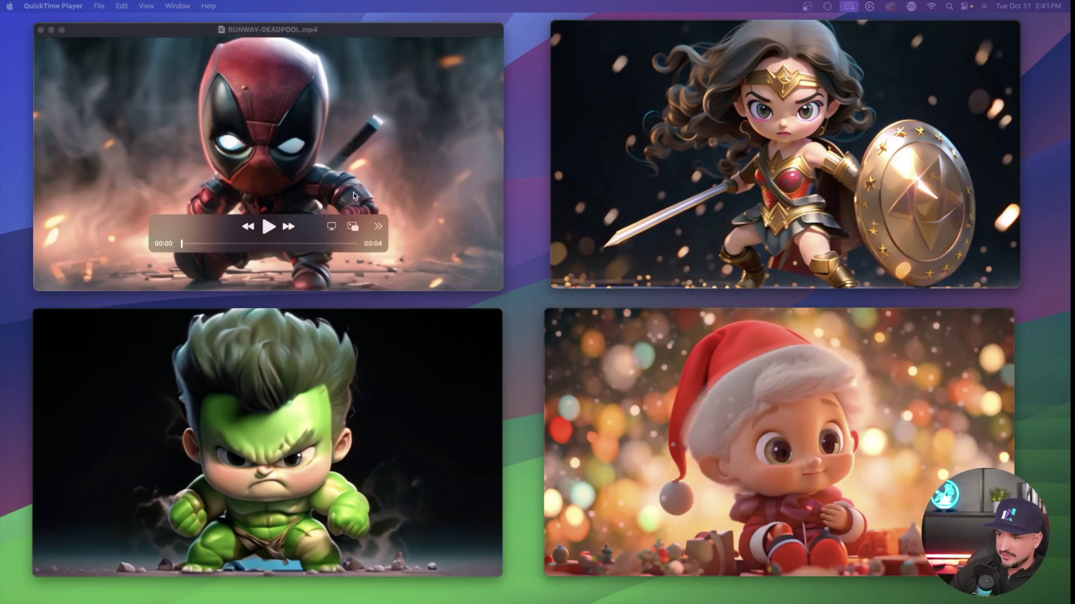
Play the Deadpool, Hulk, Wonder Woman (twice) and Santa baby clips in their QuickTime windows
{"action": "left_click", "coordinate": [269, 228]}
{"action": "mouse_move", "coordinate": [743, 216]}
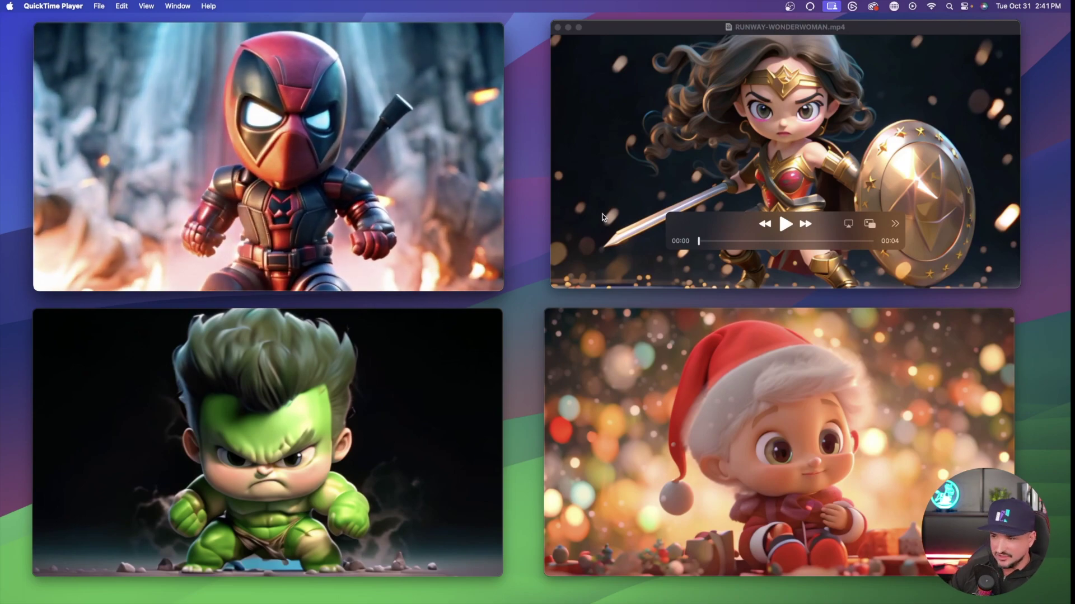
{"action": "mouse_move", "coordinate": [479, 318]}
{"action": "left_click", "coordinate": [273, 516]}
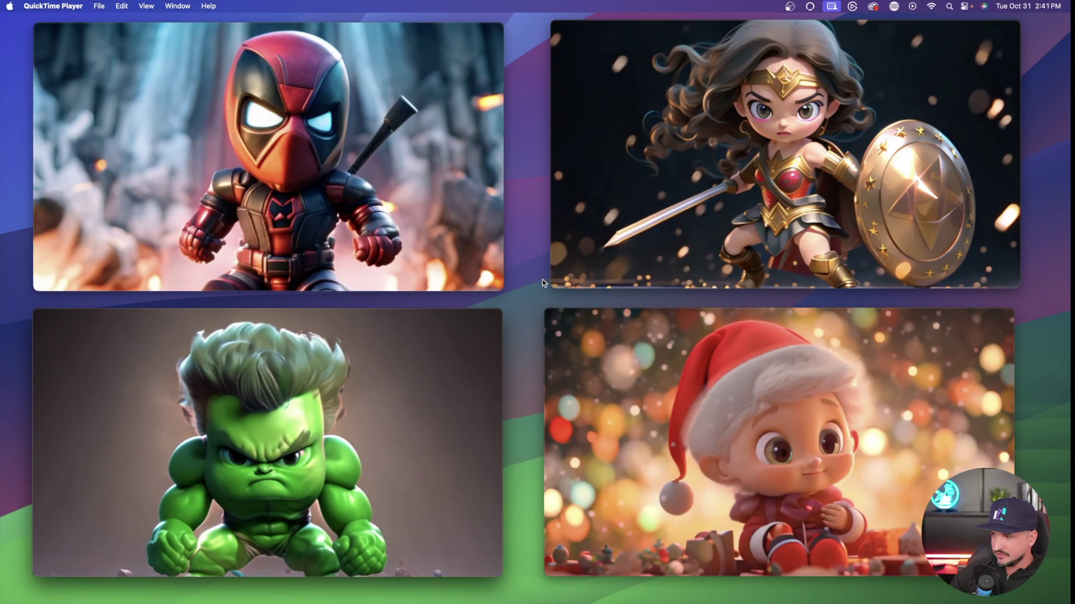
{"action": "left_click", "coordinate": [785, 225]}
{"action": "mouse_move", "coordinate": [427, 76]}
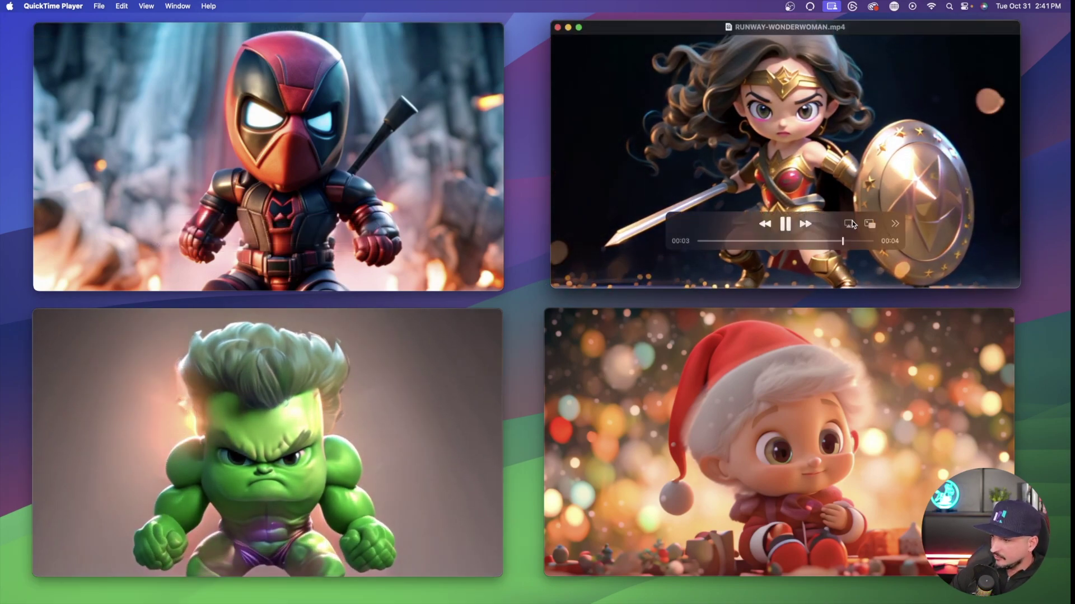
{"action": "left_click", "coordinate": [786, 224]}
{"action": "mouse_move", "coordinate": [485, 125]}
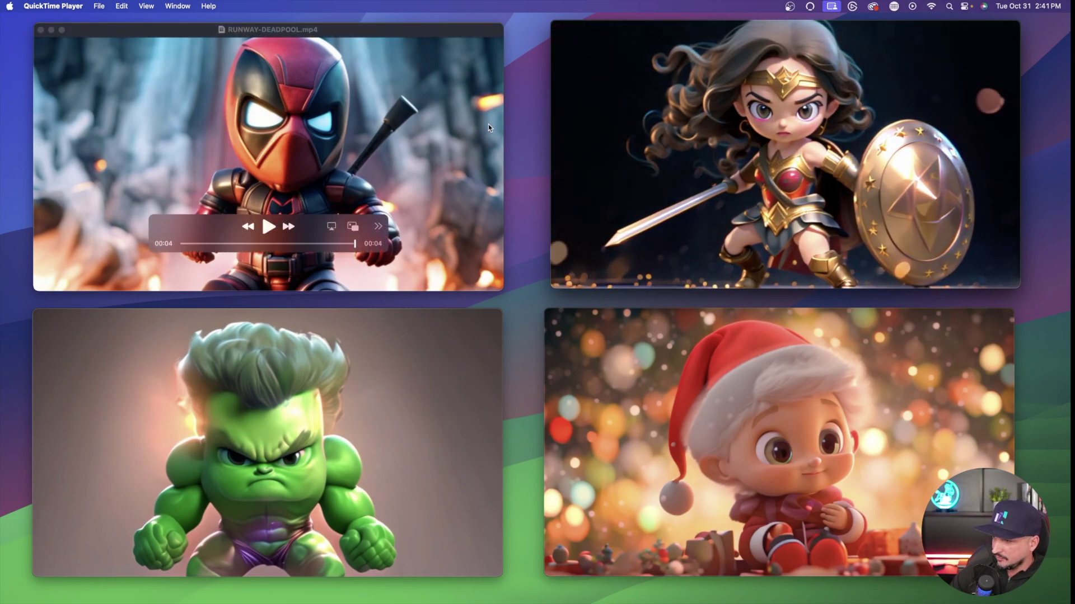
{"action": "mouse_move", "coordinate": [636, 351]}
{"action": "left_click", "coordinate": [780, 511]}
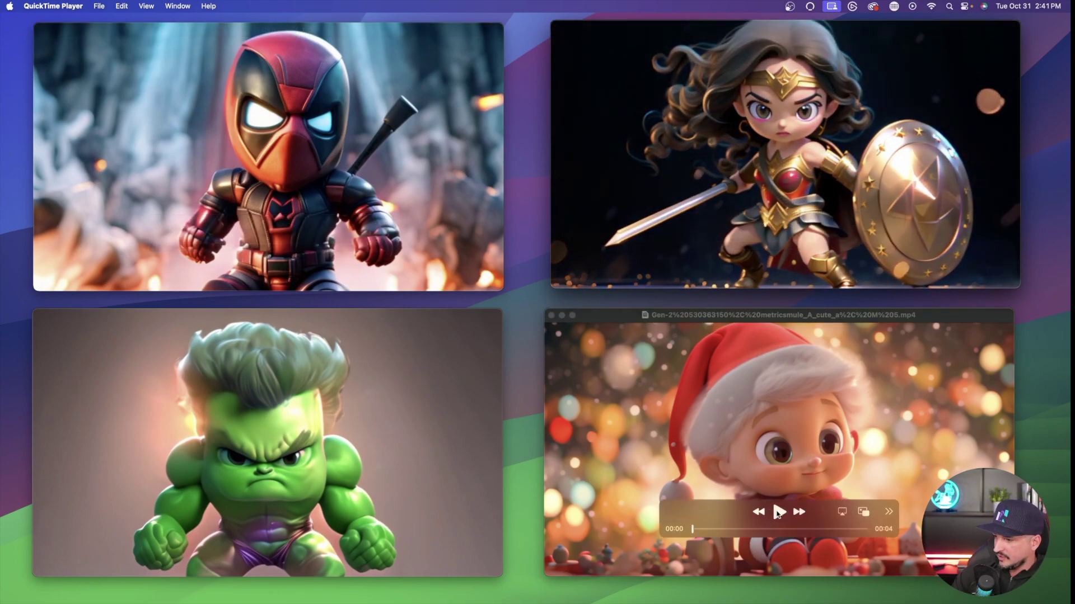
{"action": "mouse_move", "coordinate": [783, 515]}
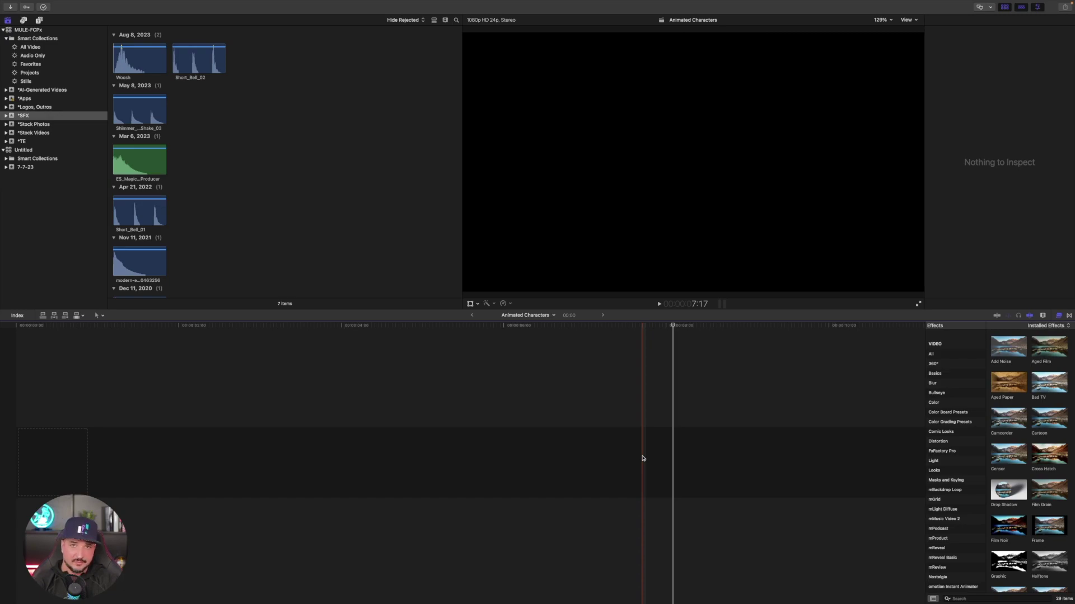
Play back the five-clip, 20-second timeline from an earlier playhead position
{"action": "left_click", "coordinate": [551, 464]}
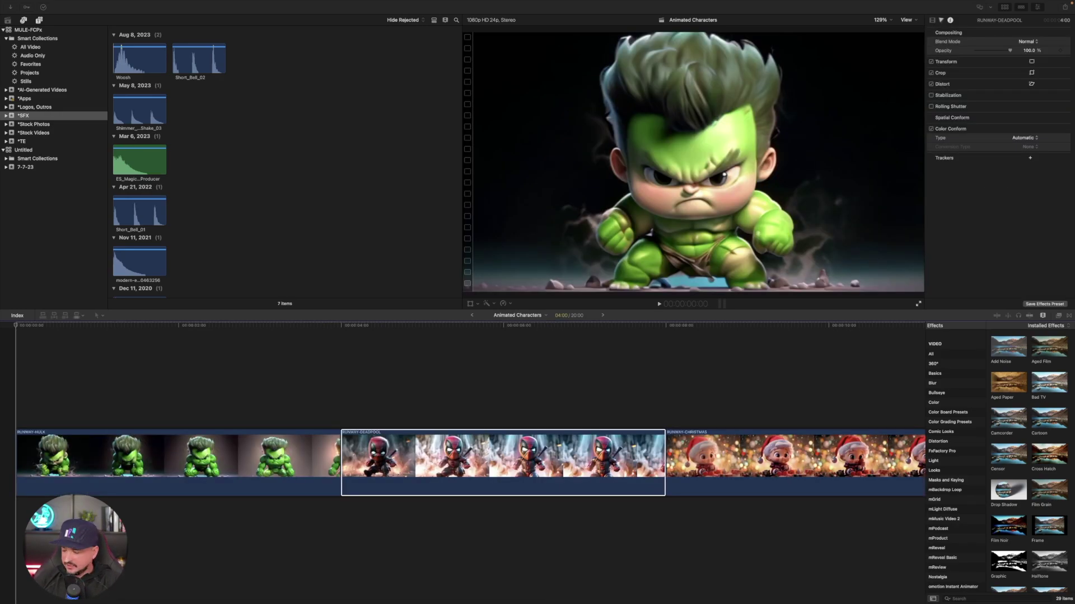
{"action": "left_click", "coordinate": [16, 326]}
{"action": "key", "text": "space"}
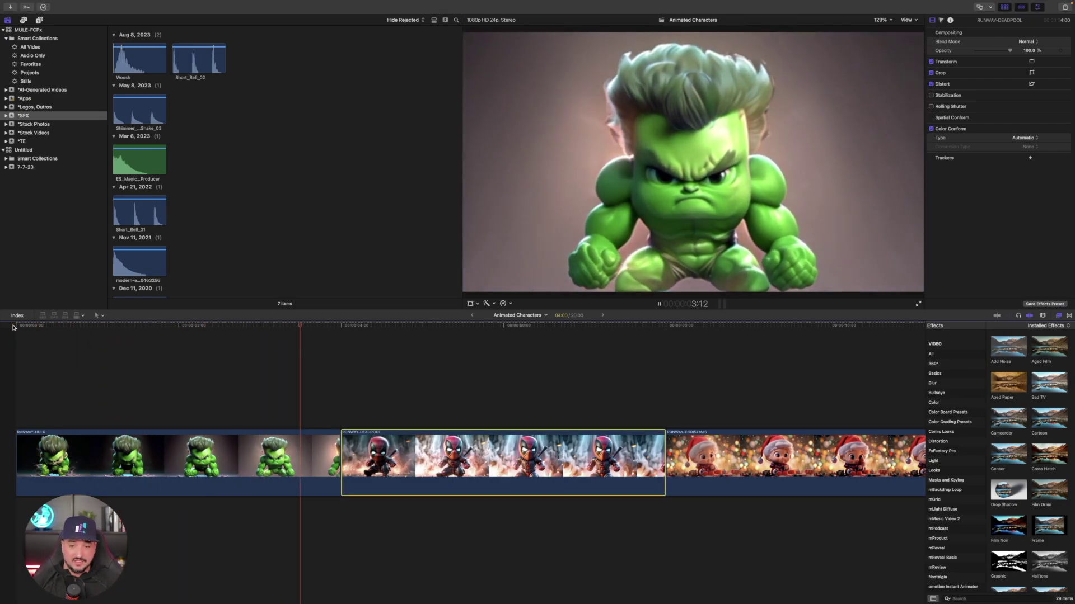
{"action": "key", "text": "space"}
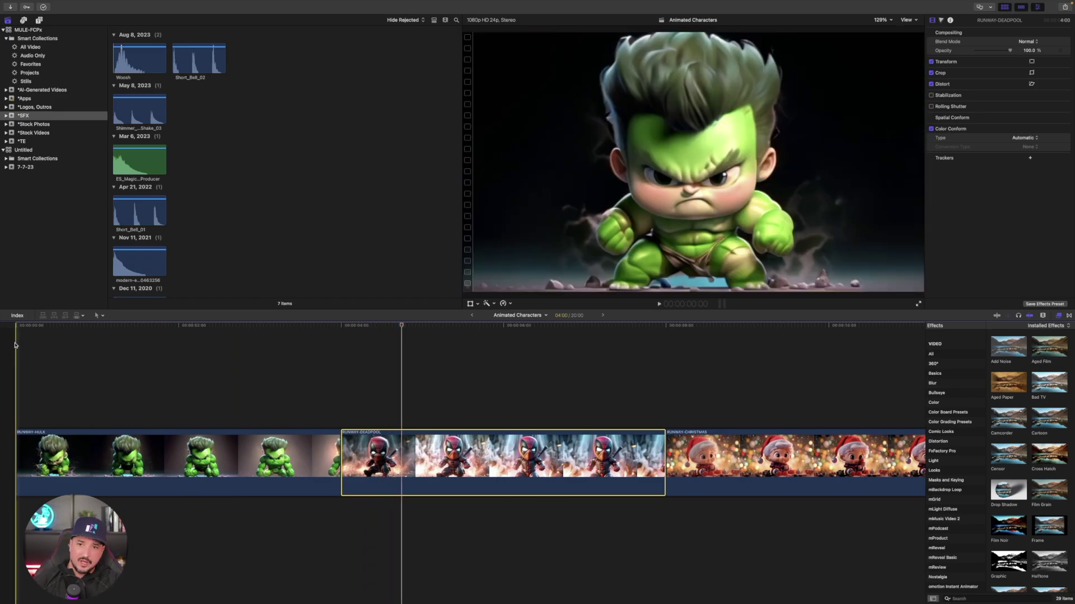
Select all five clips and fit the whole sequence into the timeline view
{"action": "left_click", "coordinate": [260, 459]}
{"action": "scroll", "coordinate": [522, 460], "scroll_direction": "right", "scroll_amount": 4}
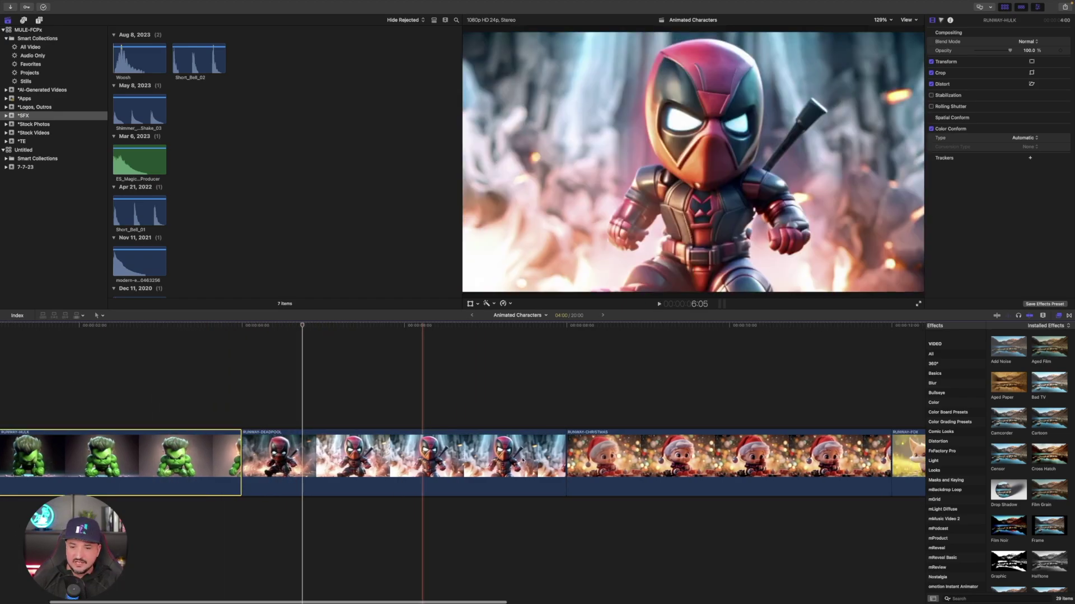
{"action": "key", "text": "super+a"}
{"action": "key", "text": "shift+z"}
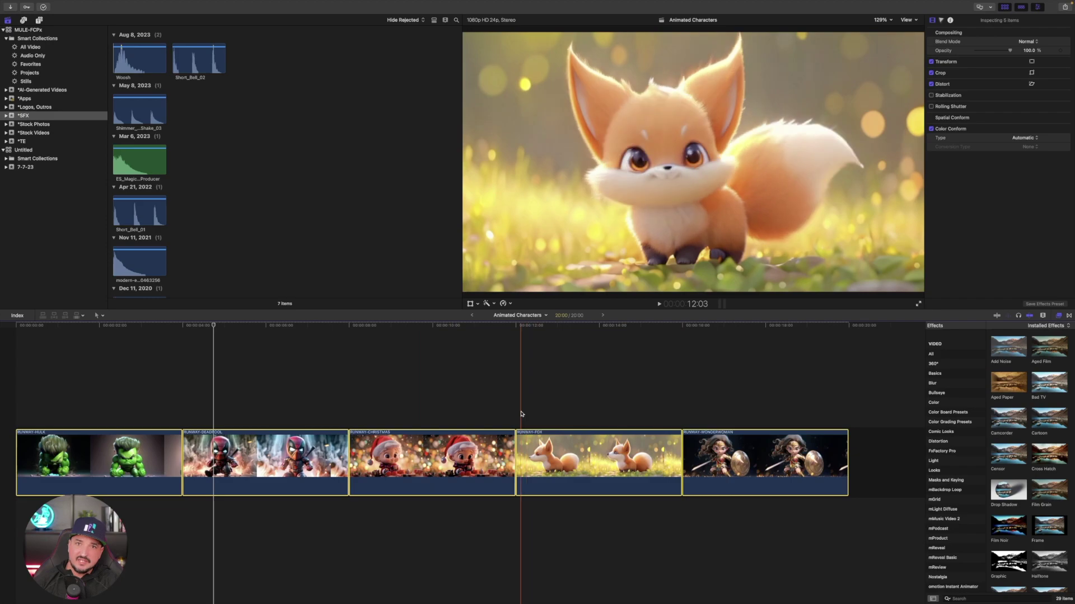
Retime all five clips to 2x speed and play the 10-second sequence full screen from the start
{"action": "left_click", "coordinate": [510, 304]}
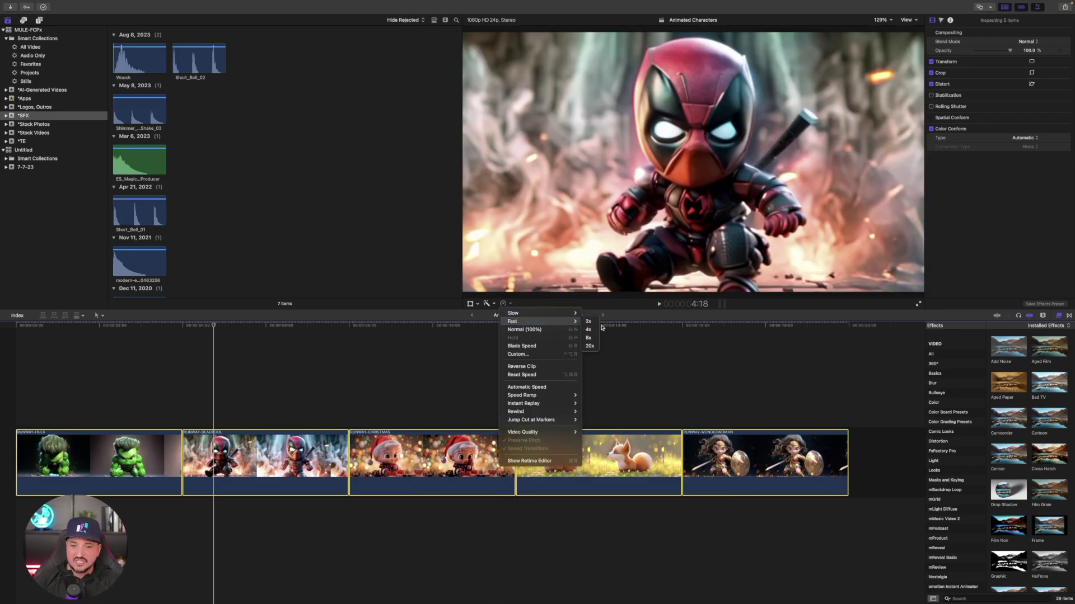
{"action": "left_click", "coordinate": [589, 322]}
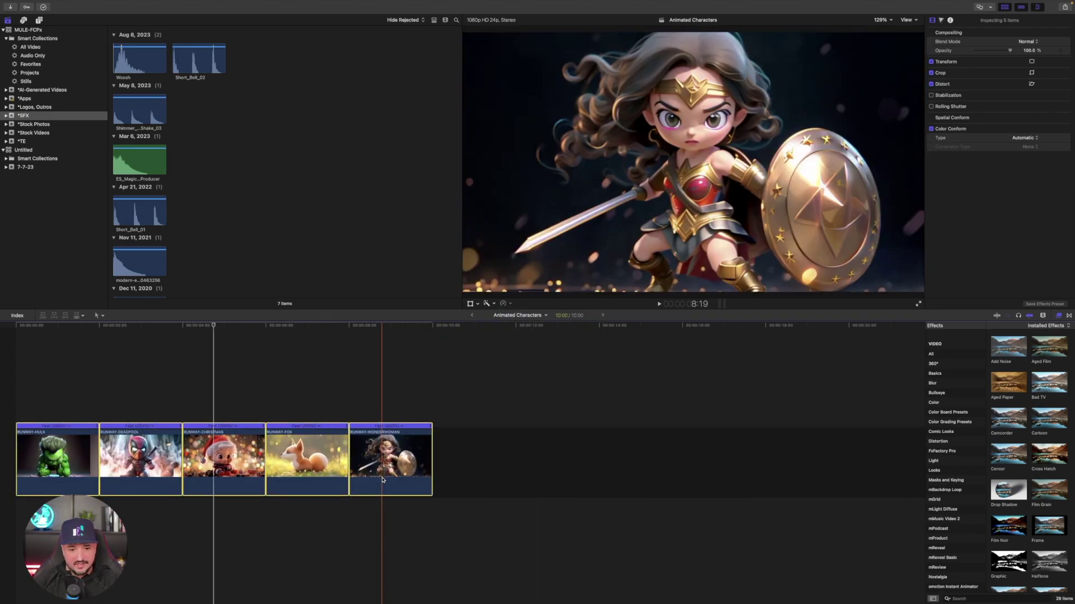
{"action": "key", "text": "Home"}
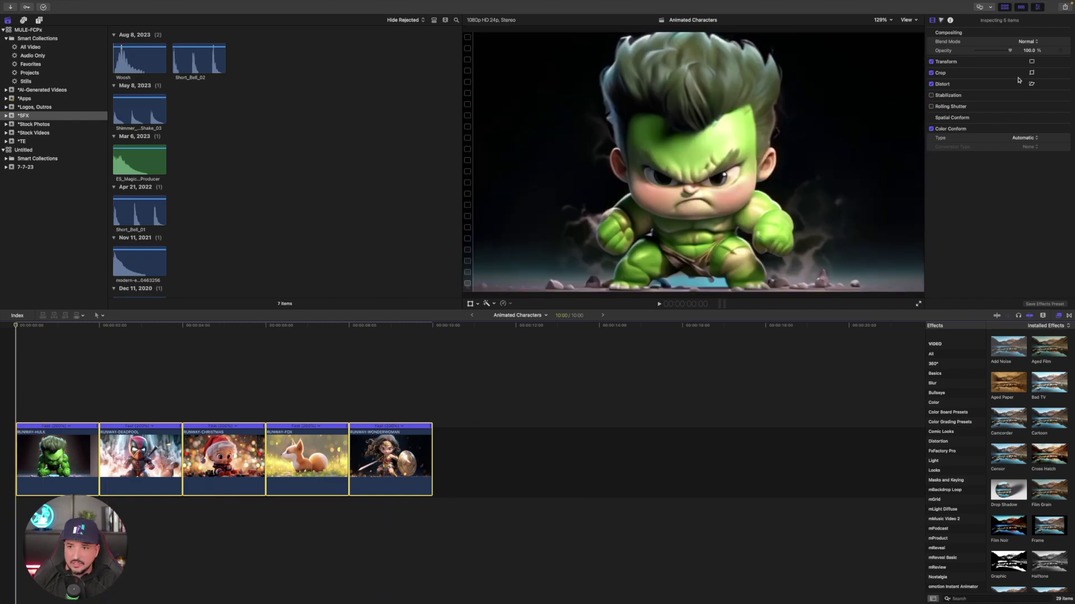
{"action": "left_click", "coordinate": [917, 305]}
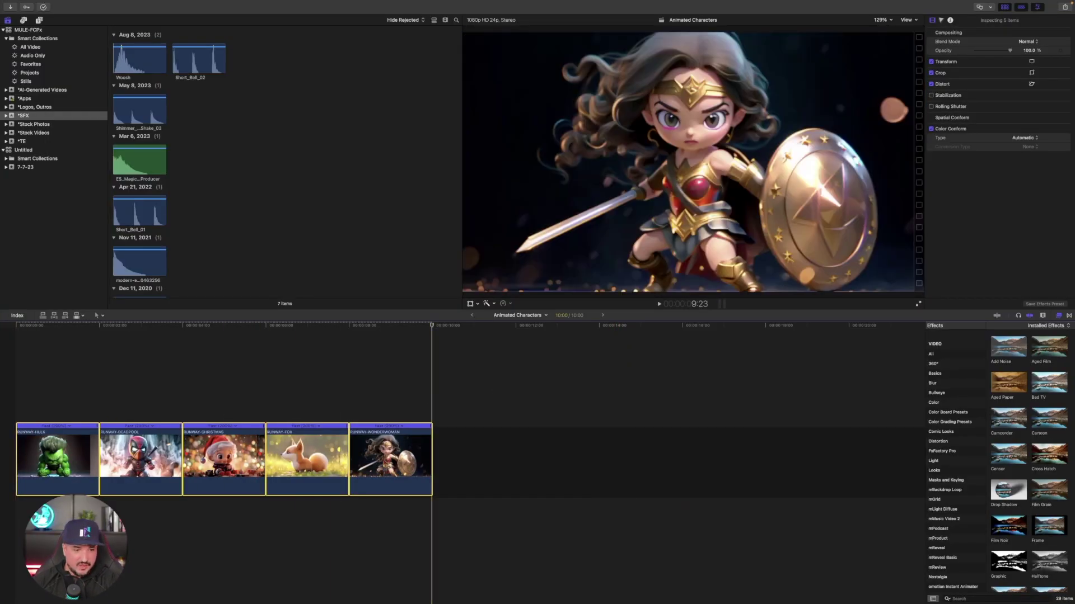
Play the sped-up sequence full screen, then stop near the start
{"action": "left_click", "coordinate": [246, 363]}
{"action": "key", "text": "super+shift+f"}
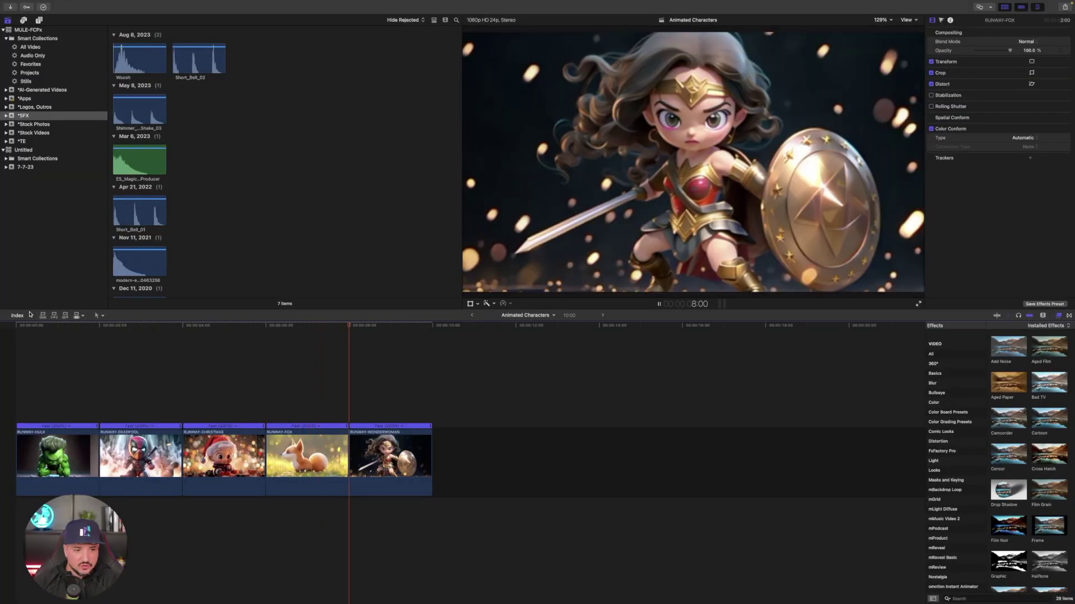
{"action": "left_click", "coordinate": [17, 328]}
{"action": "key", "text": "space"}
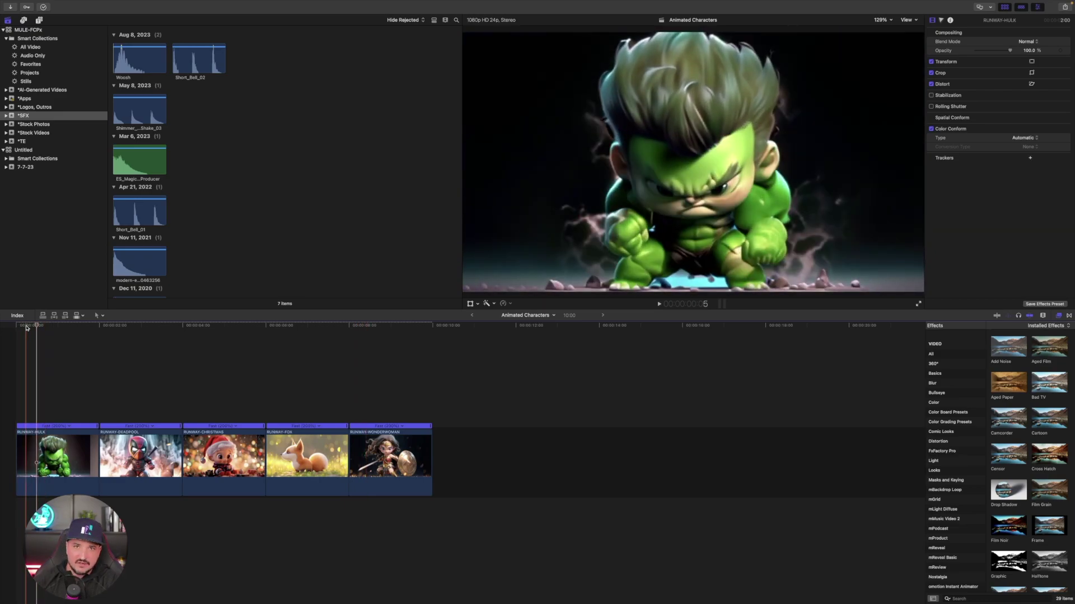
Duplicate the Hulk clip directly after the original, making the sequence 12 seconds
{"action": "left_click", "coordinate": [288, 460]}
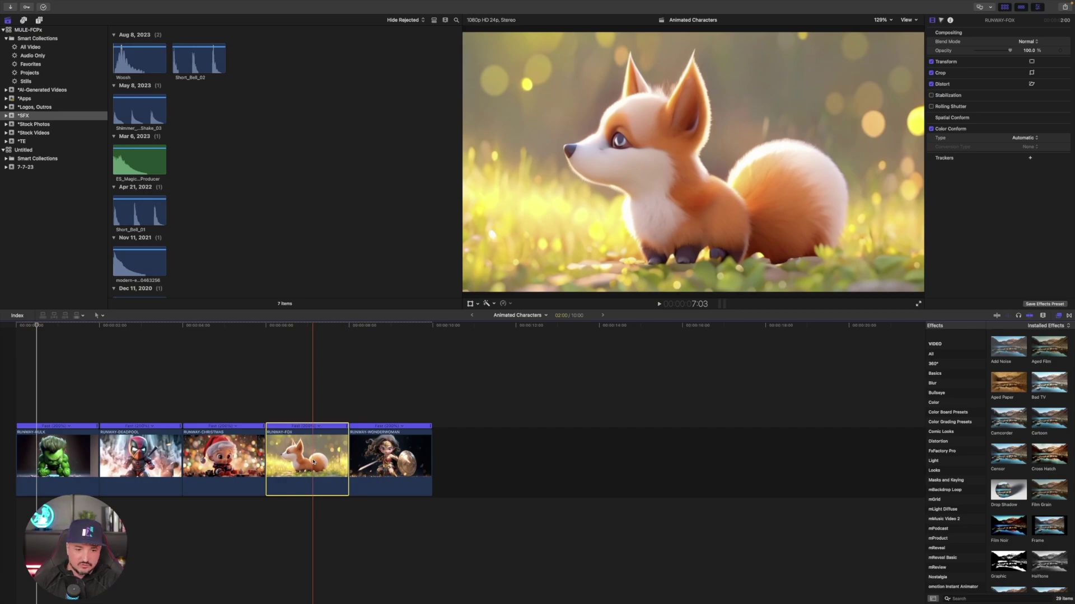
{"action": "left_click", "coordinate": [140, 459]}
{"action": "left_click", "coordinate": [75, 461]}
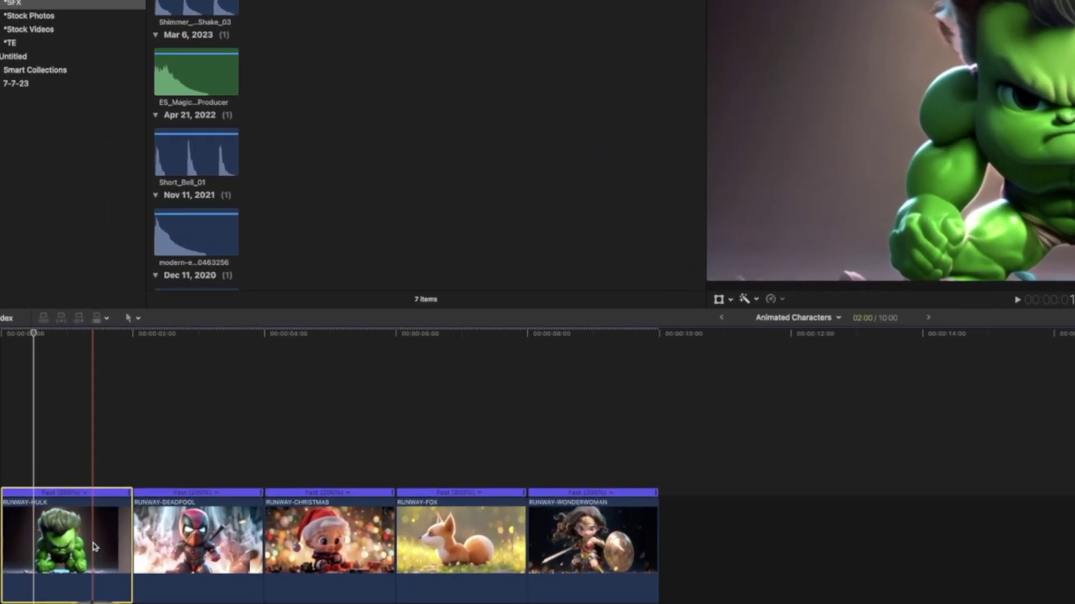
{"action": "left_click_drag", "start_coordinate": [94, 547], "coordinate": [185, 503]}
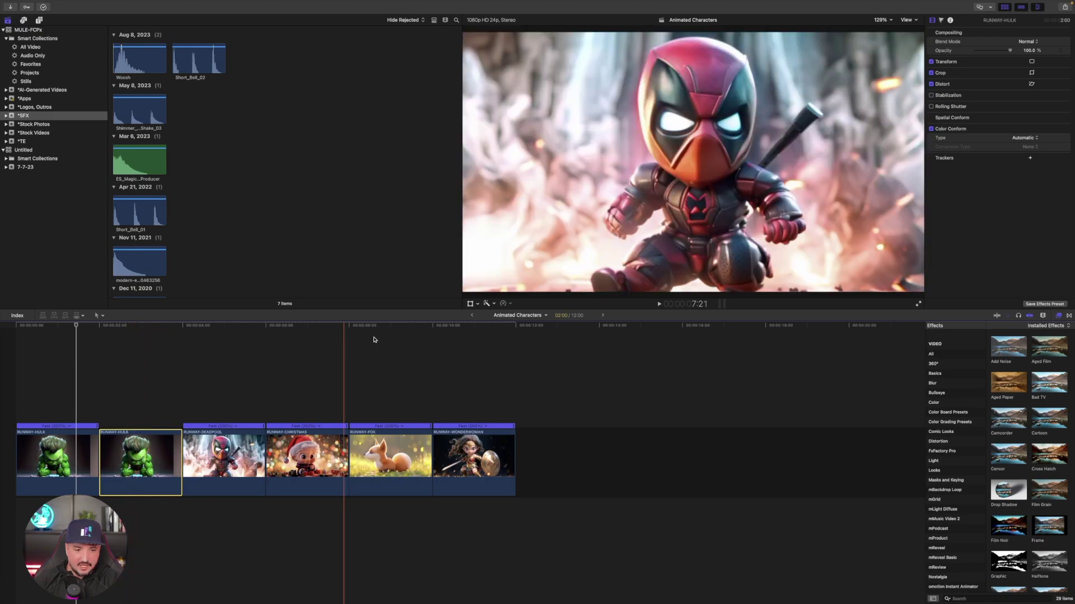
Reverse the second Hulk clip and play the sequence from the start
{"action": "left_click", "coordinate": [503, 303]}
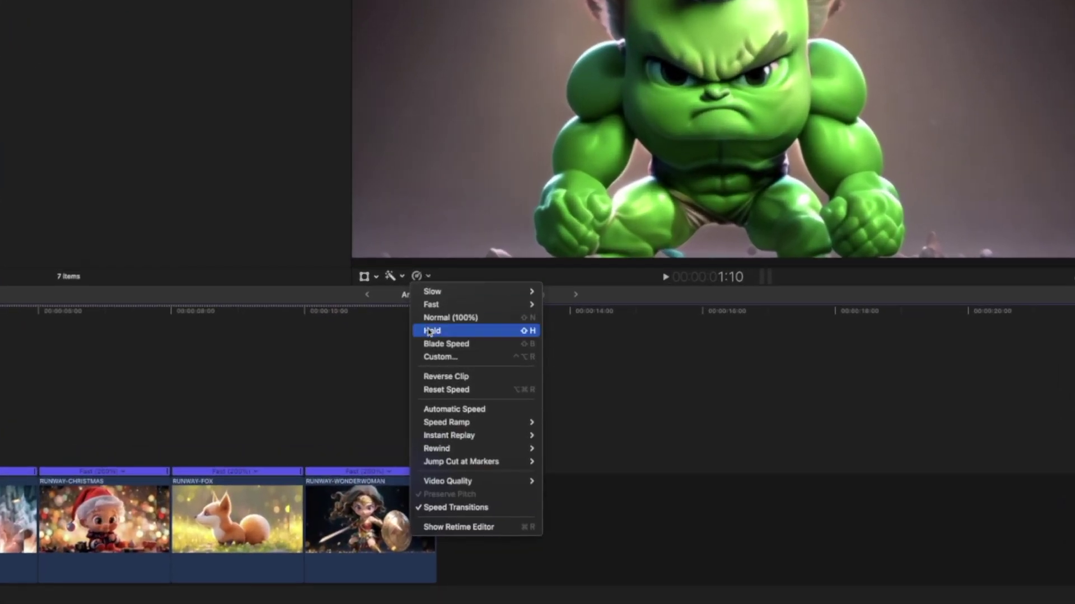
{"action": "left_click", "coordinate": [463, 376]}
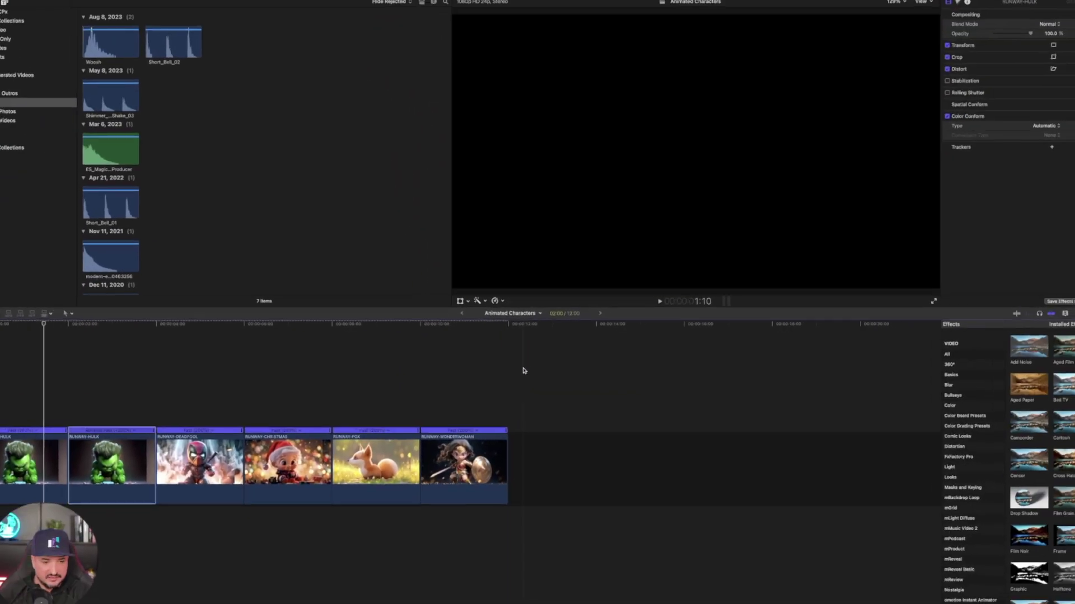
{"action": "left_click", "coordinate": [17, 326]}
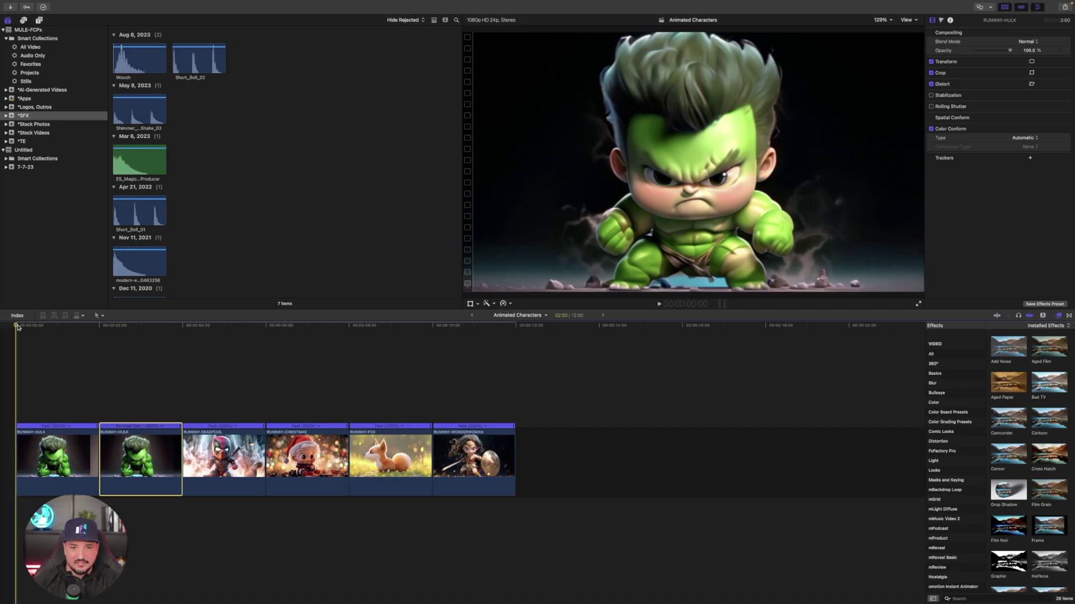
{"action": "key", "text": "space"}
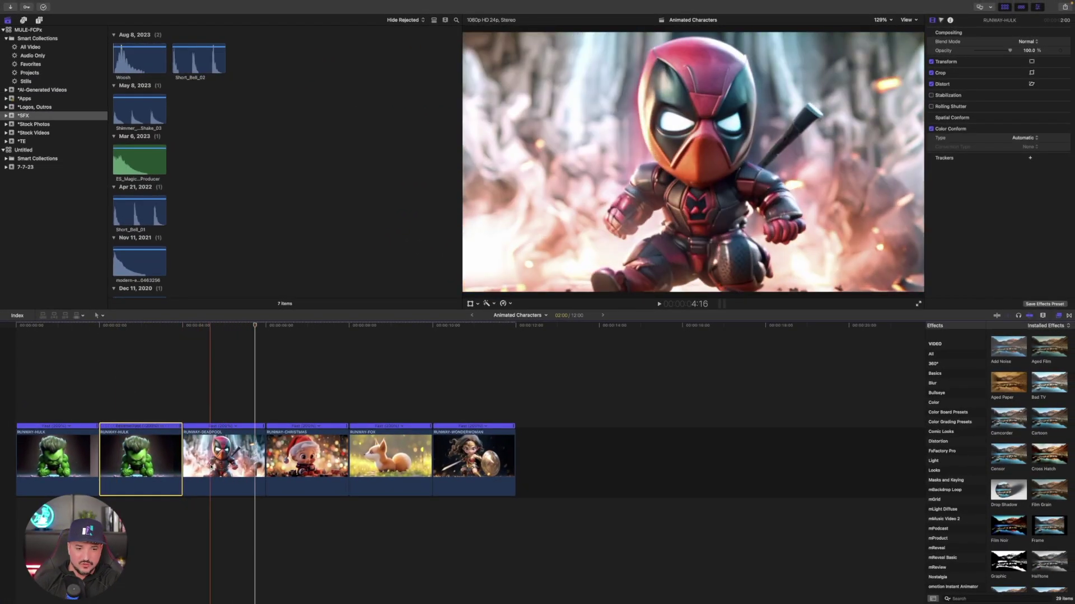
Duplicate the Deadpool clip after the original and reverse the copy
{"action": "left_click", "coordinate": [212, 466]}
{"action": "left_click_drag", "start_coordinate": [221, 454], "coordinate": [277, 448]}
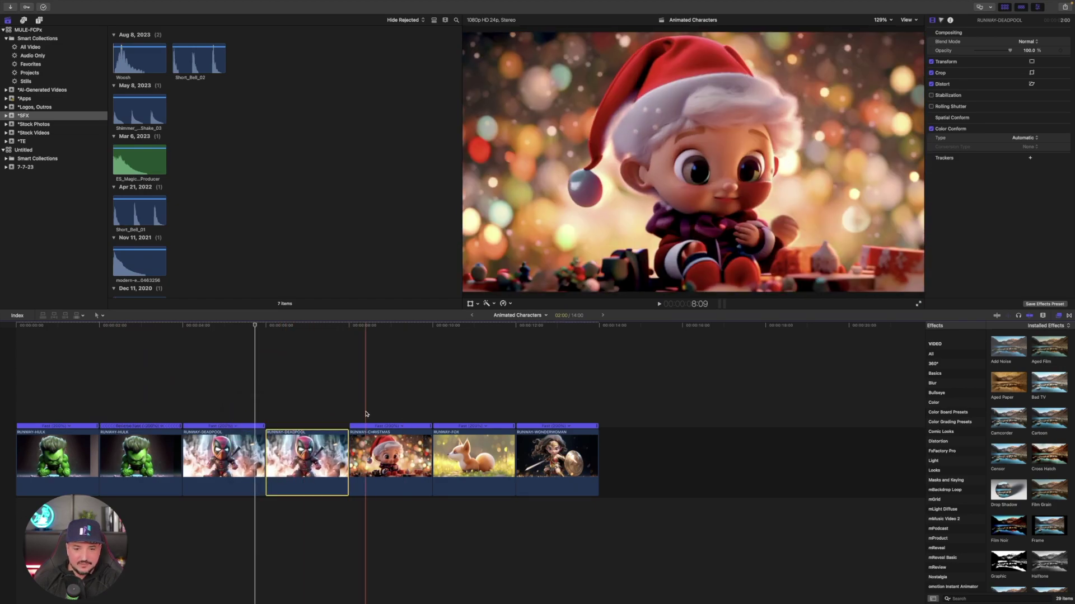
{"action": "left_click", "coordinate": [509, 304]}
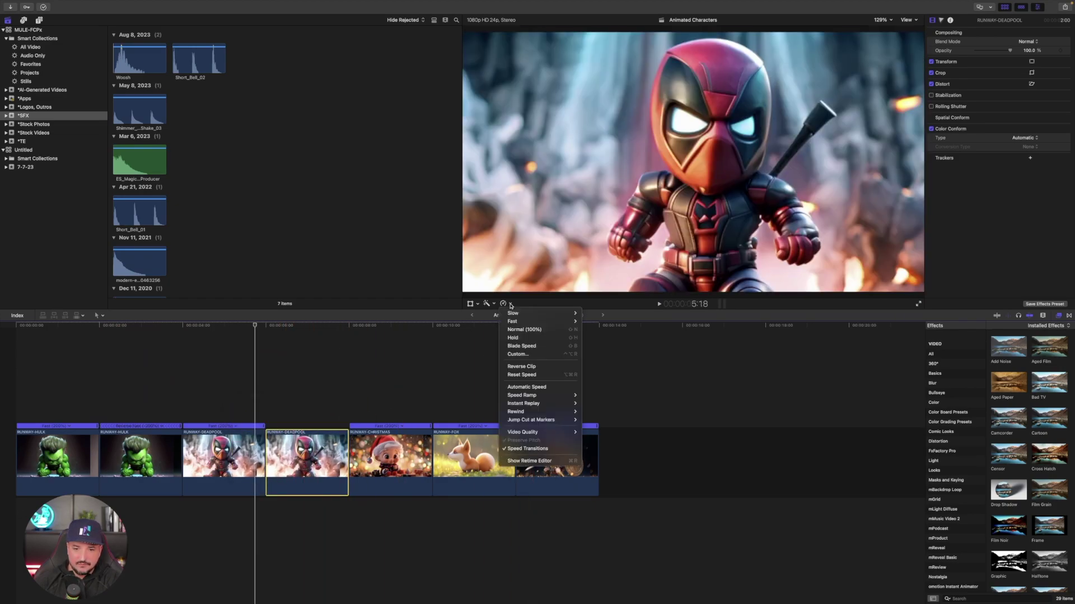
{"action": "left_click", "coordinate": [527, 369]}
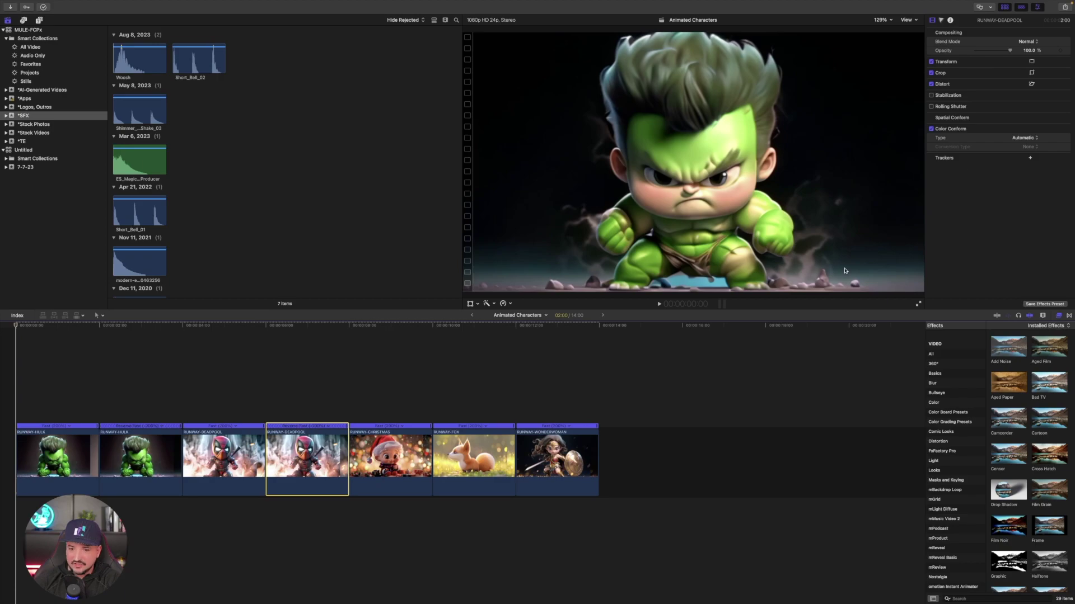
Play the 14-second, seven-clip Animated Characters sequence full screen from the opening Hulk clip
{"action": "left_click", "coordinate": [919, 305]}
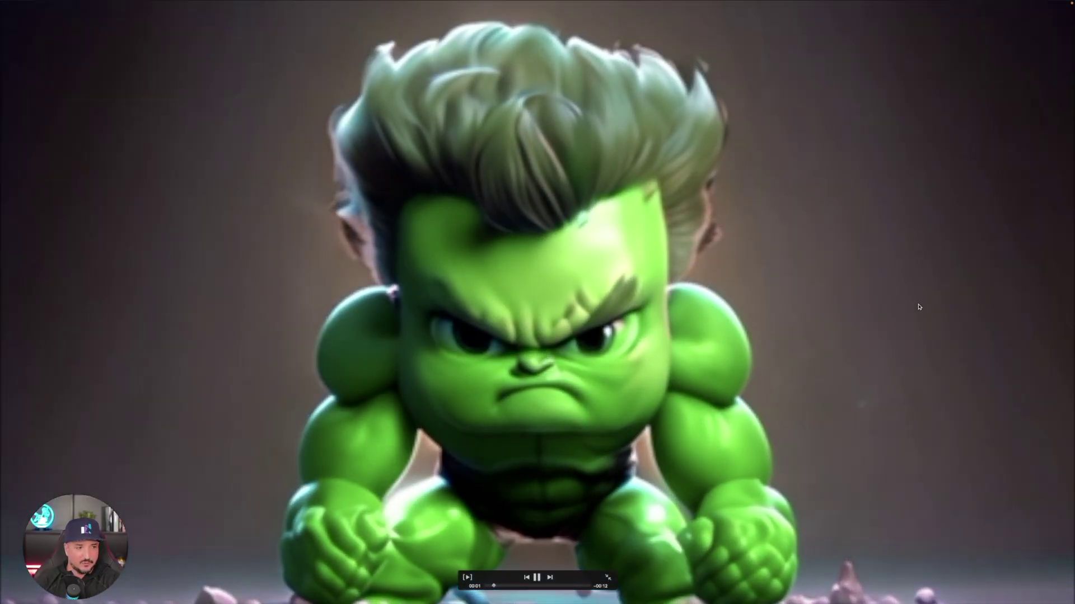